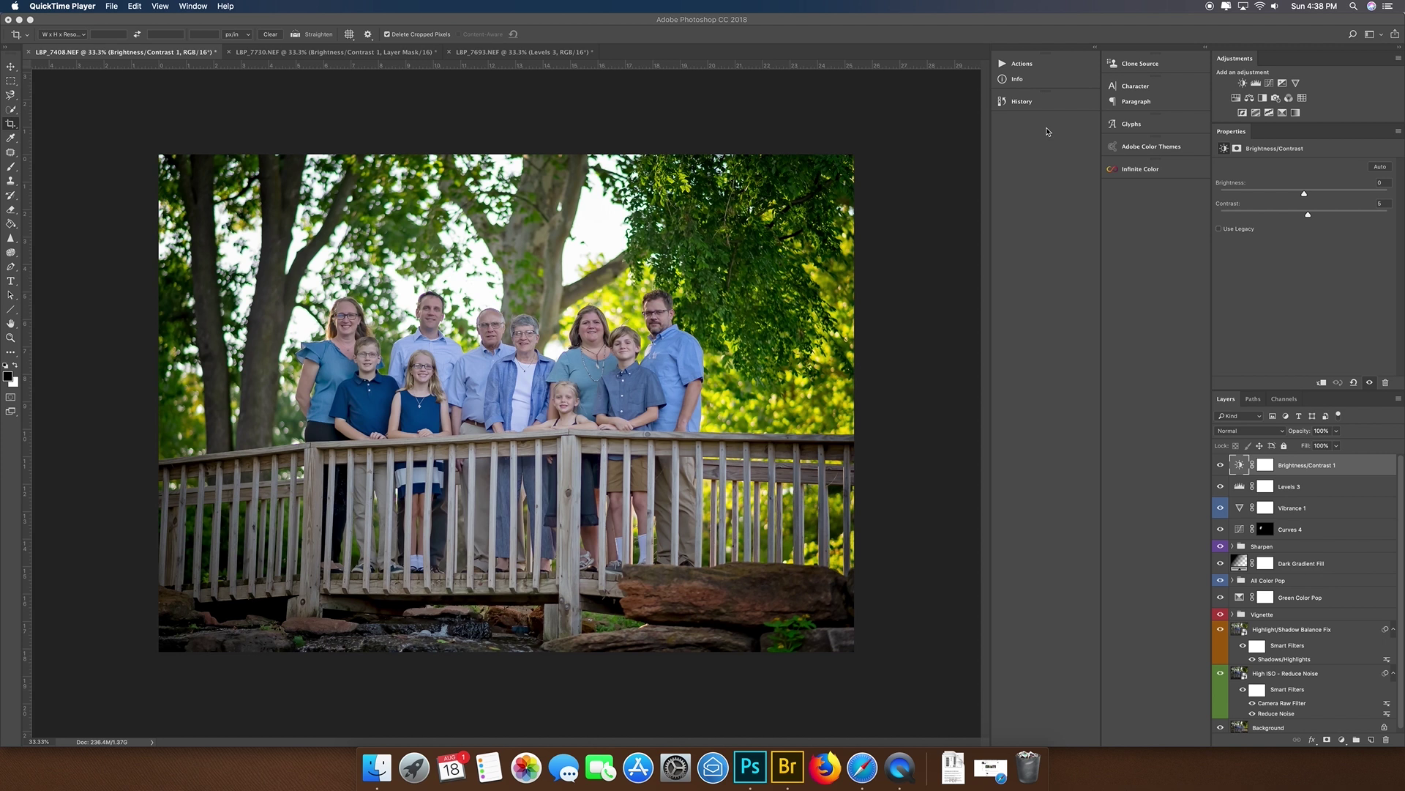
Step: In History, compare the original unedited photo with the latest edited state
left_click(1027, 108)
left_click(1027, 107)
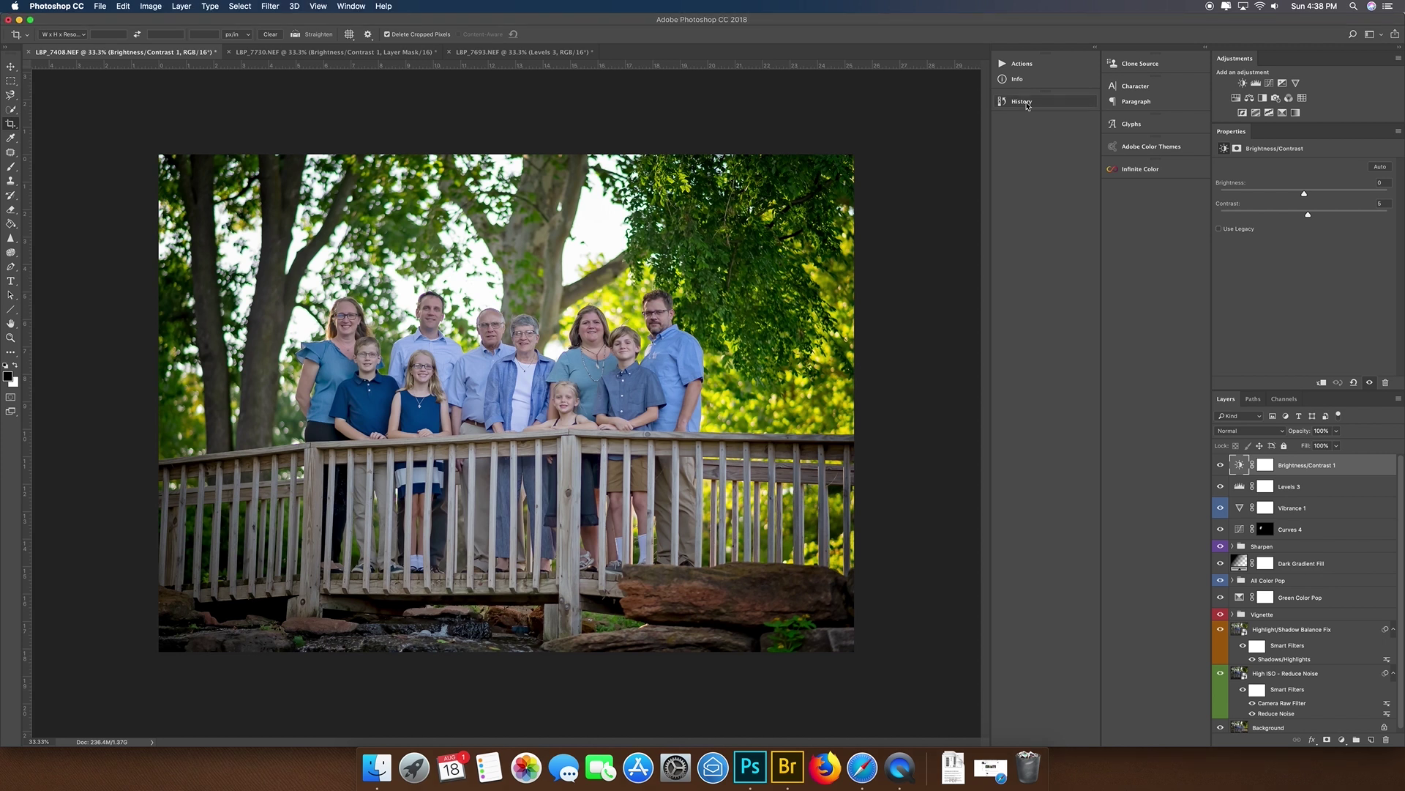
left_click(838, 116)
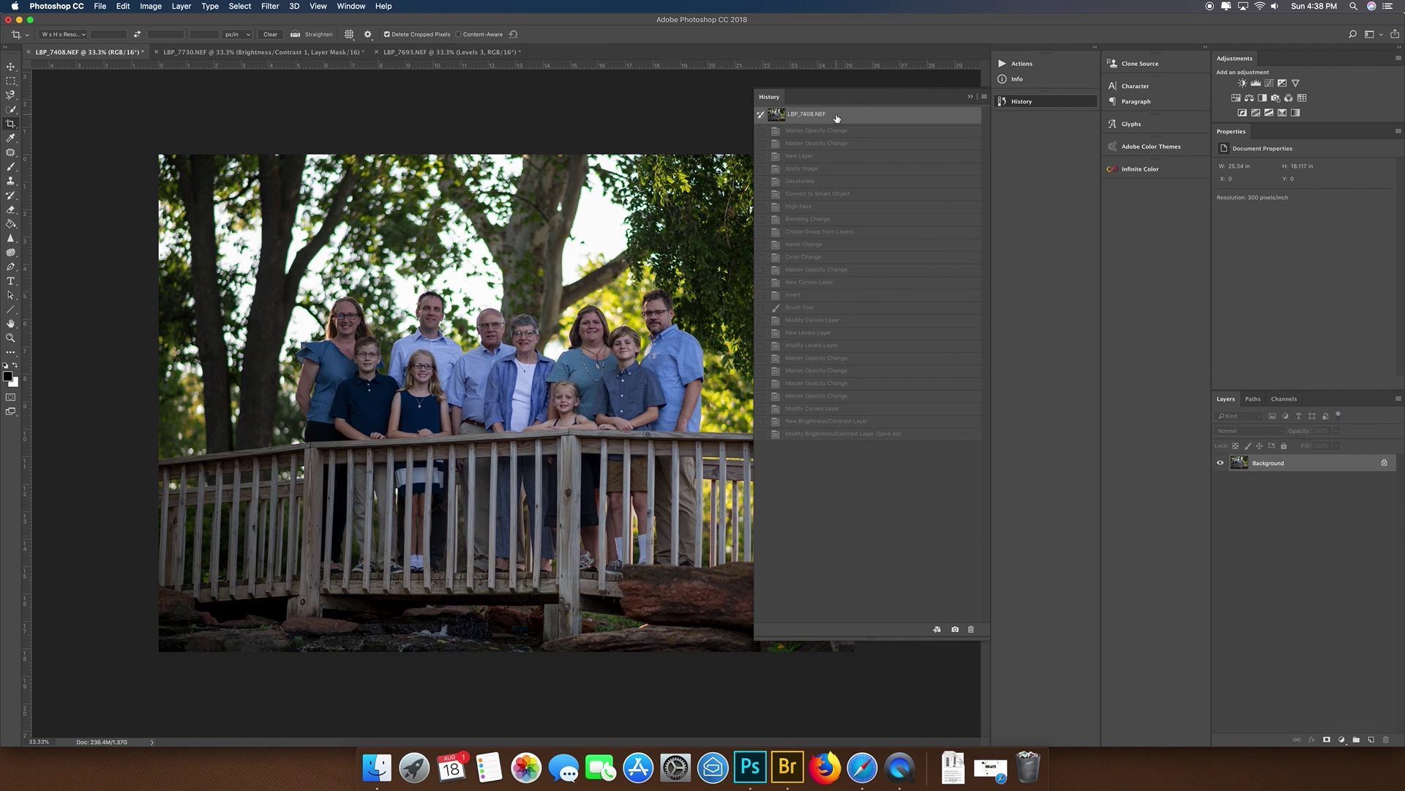
left_click(1015, 104)
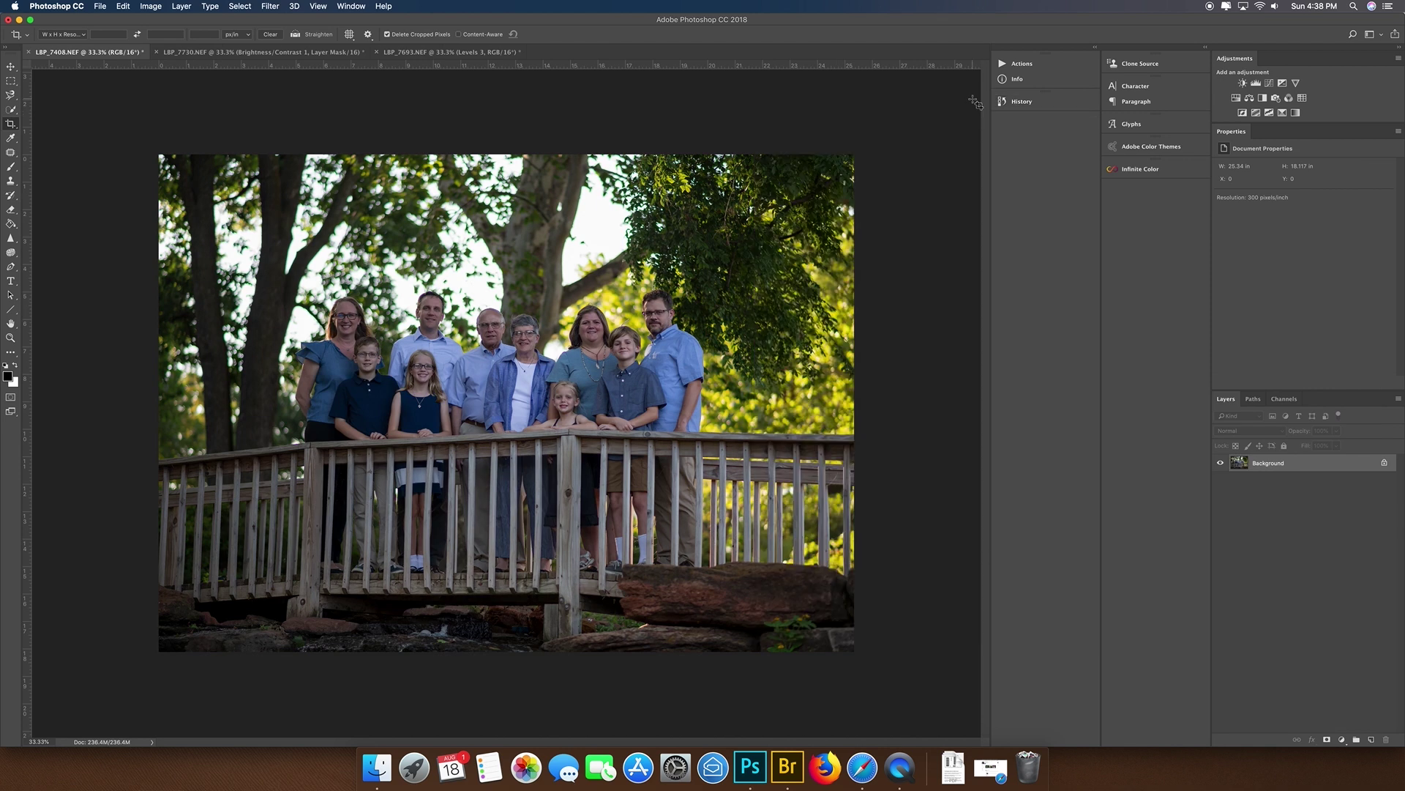
left_click(1008, 106)
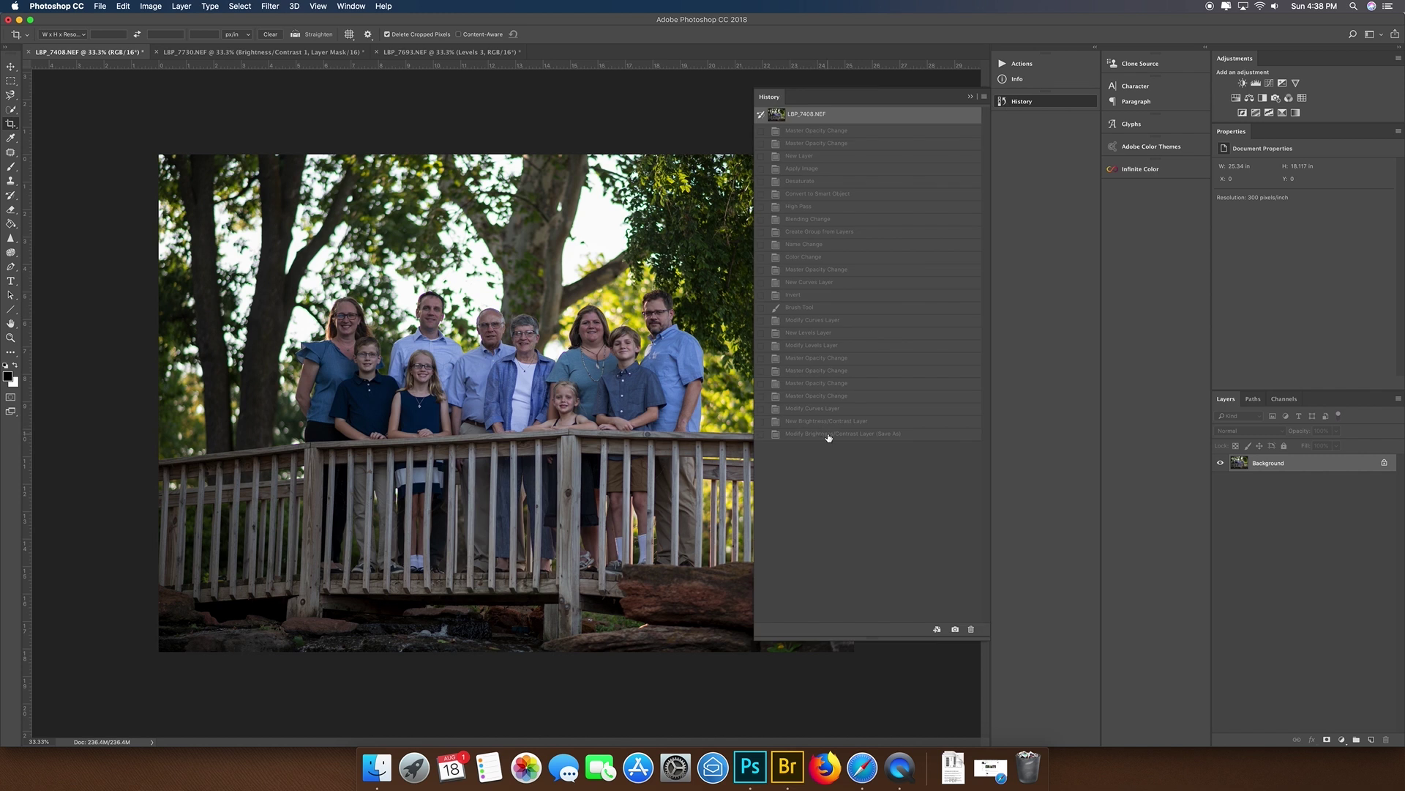
left_click(834, 434)
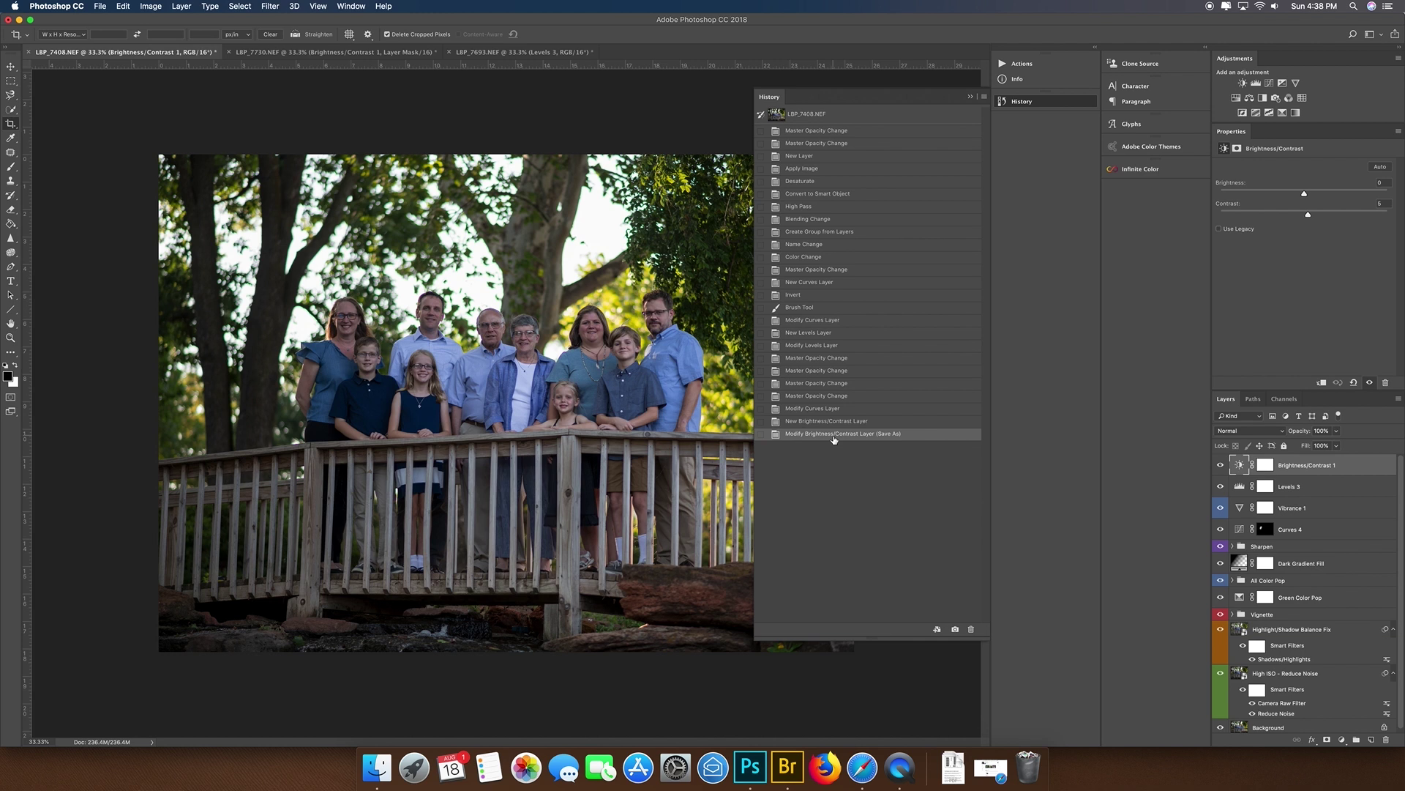
left_click(970, 98)
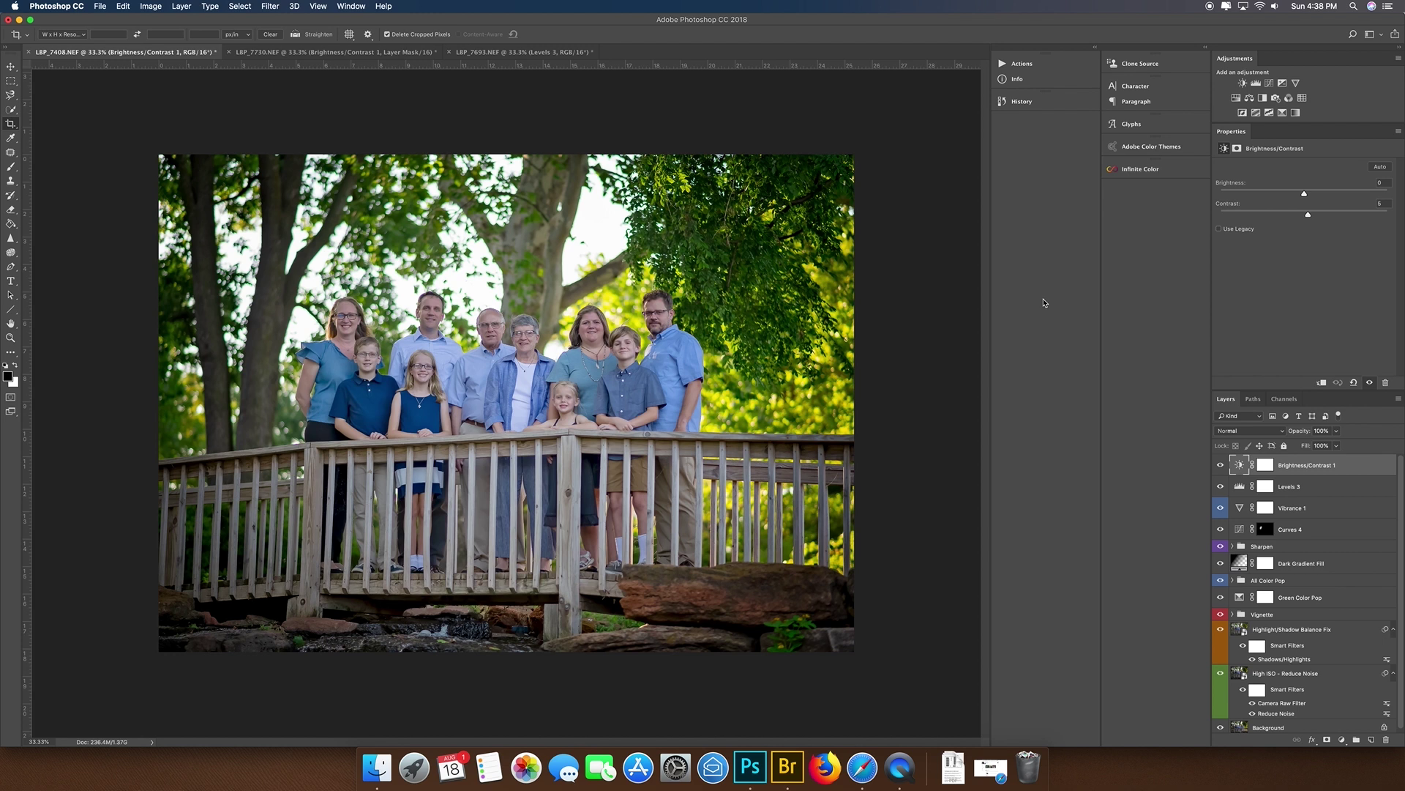
Step: Look up the LBP - Vignette Make Selection action in the Actions list
left_click(1017, 64)
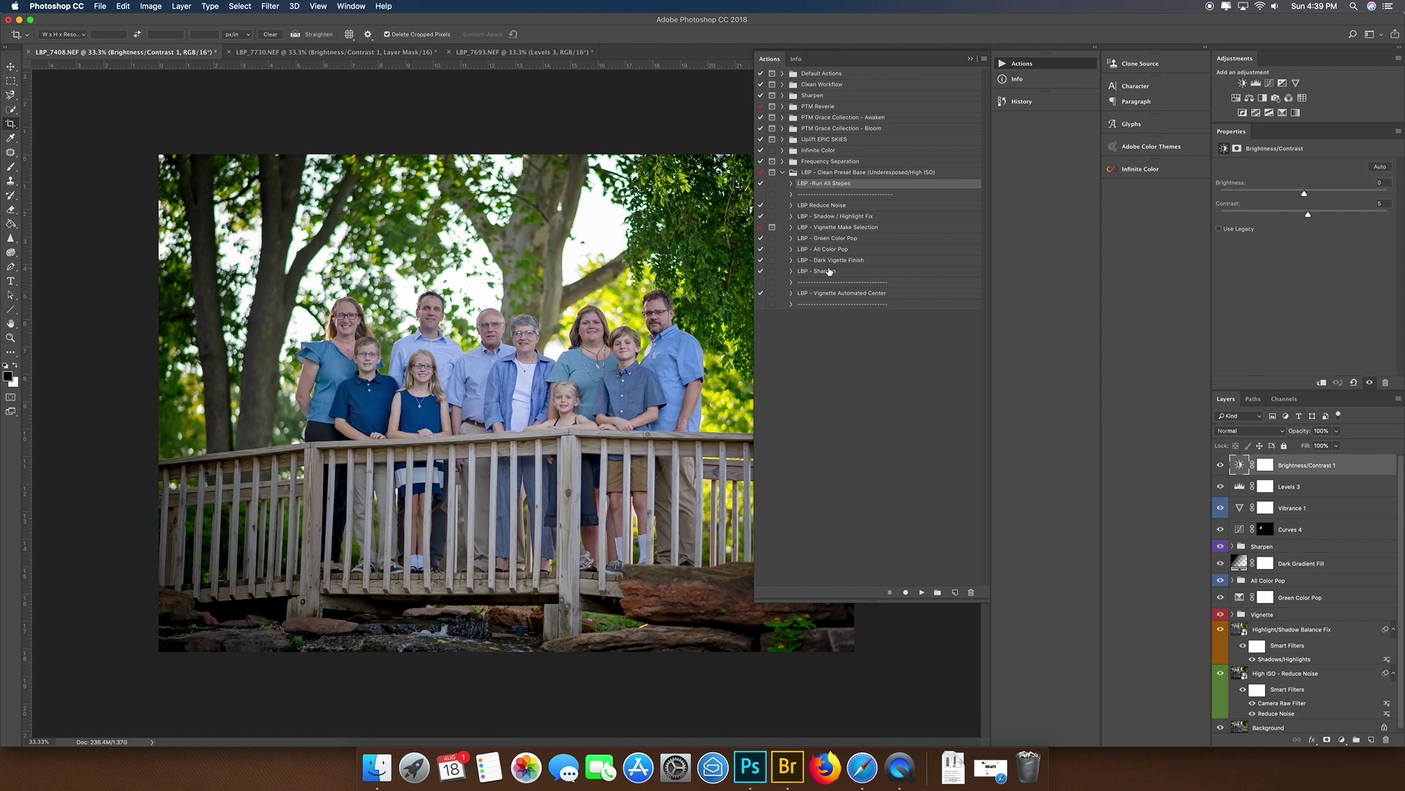
left_click(902, 228)
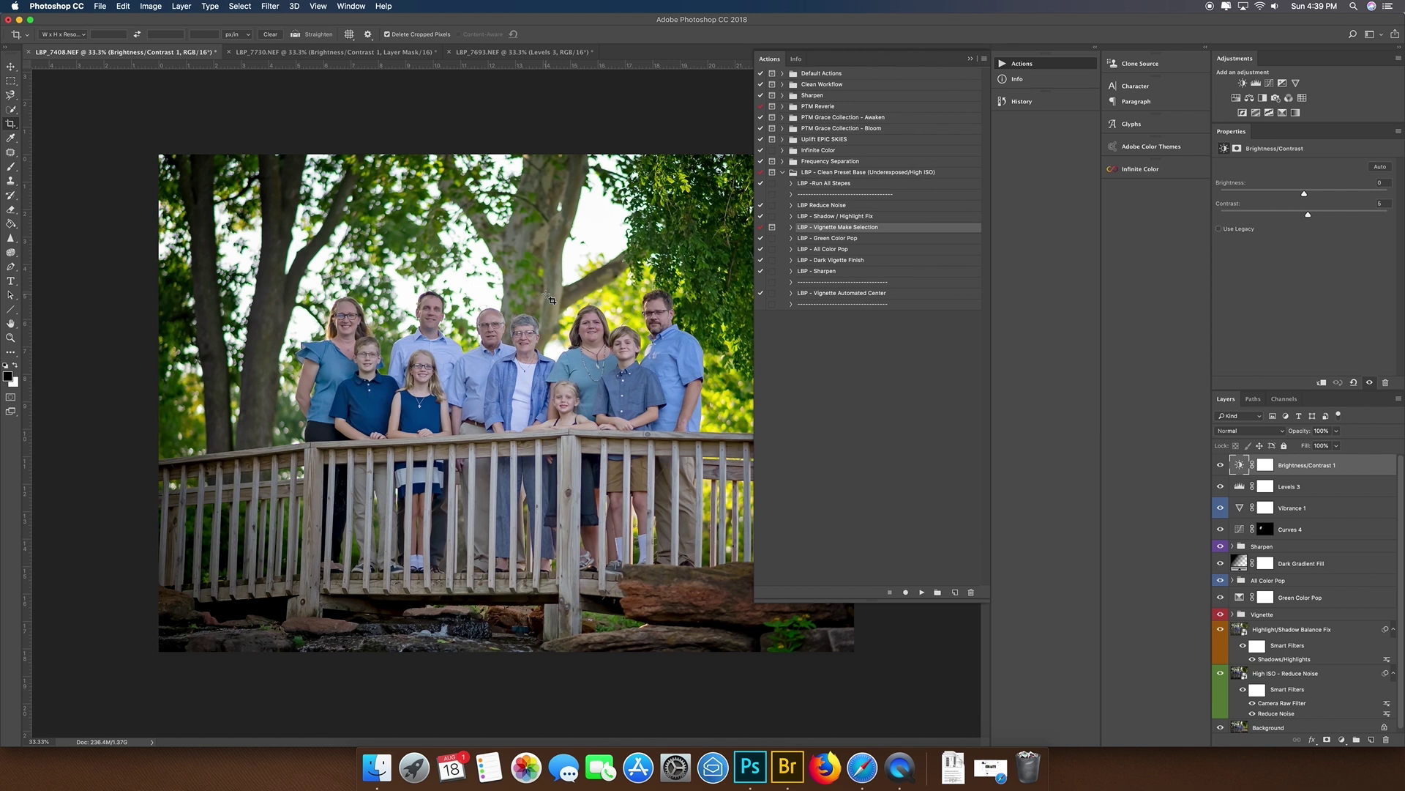
left_click(971, 59)
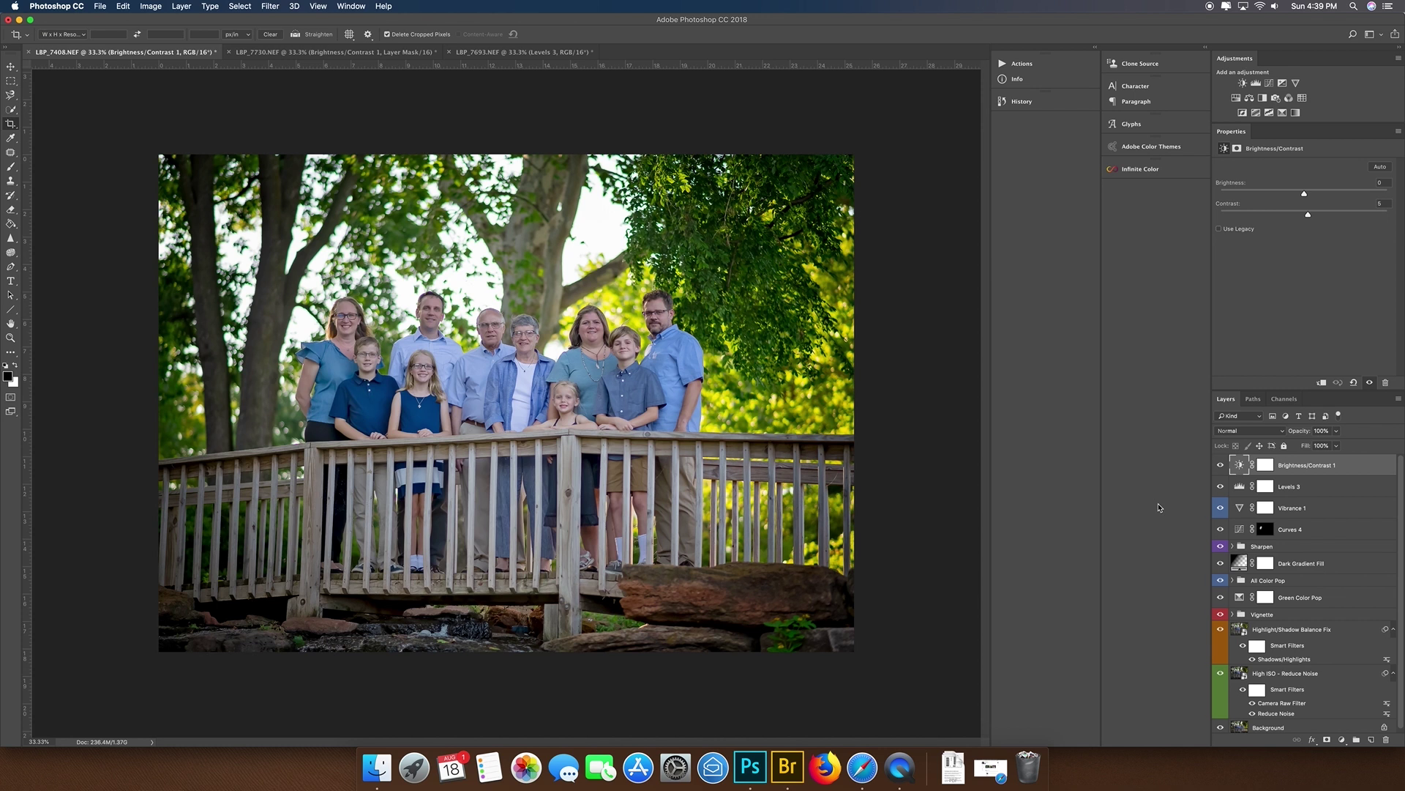
Step: Try zero Shadows and Highlights in the Balance Fix layer's Shadows/Highlights filter, then cancel
scroll(1298, 584, "down", 1)
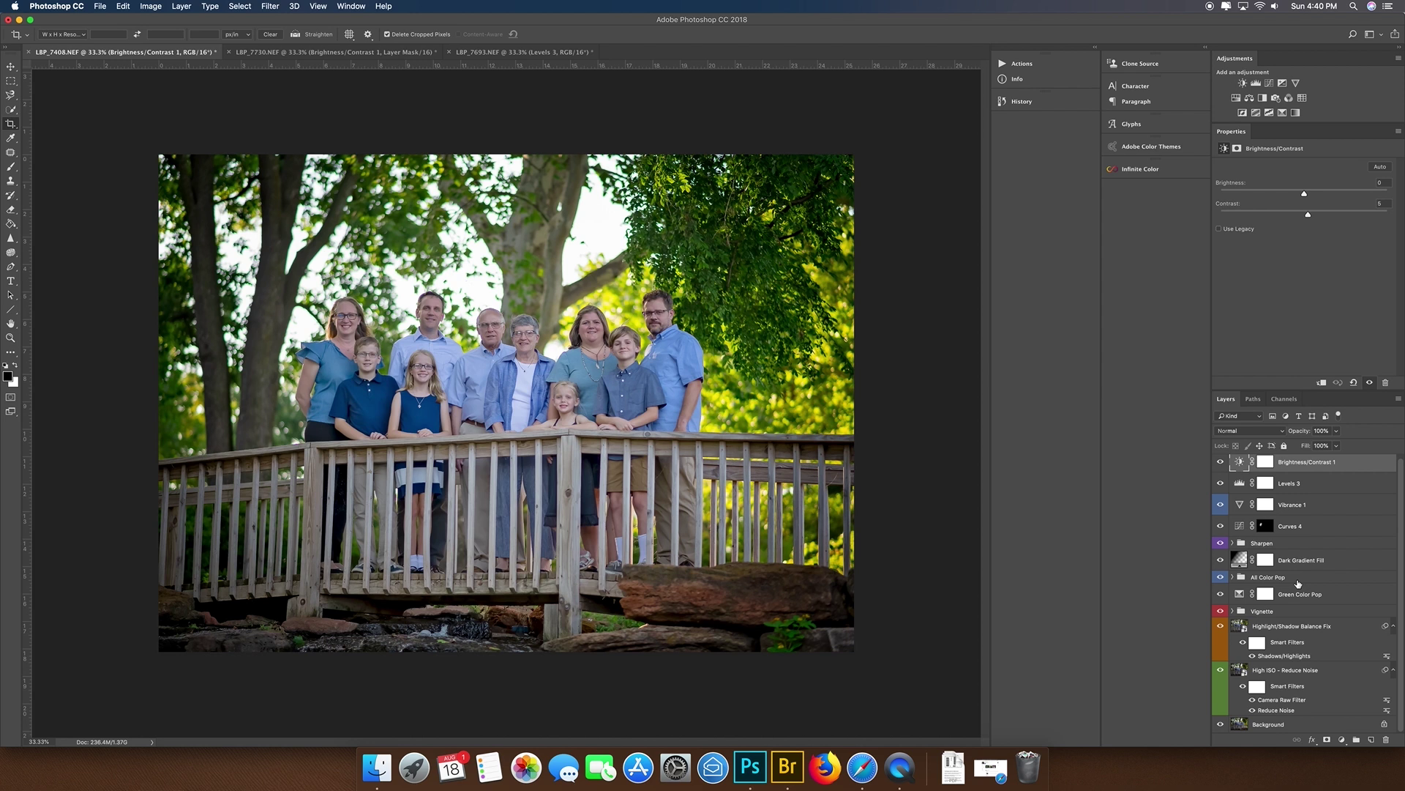
left_click(1290, 658)
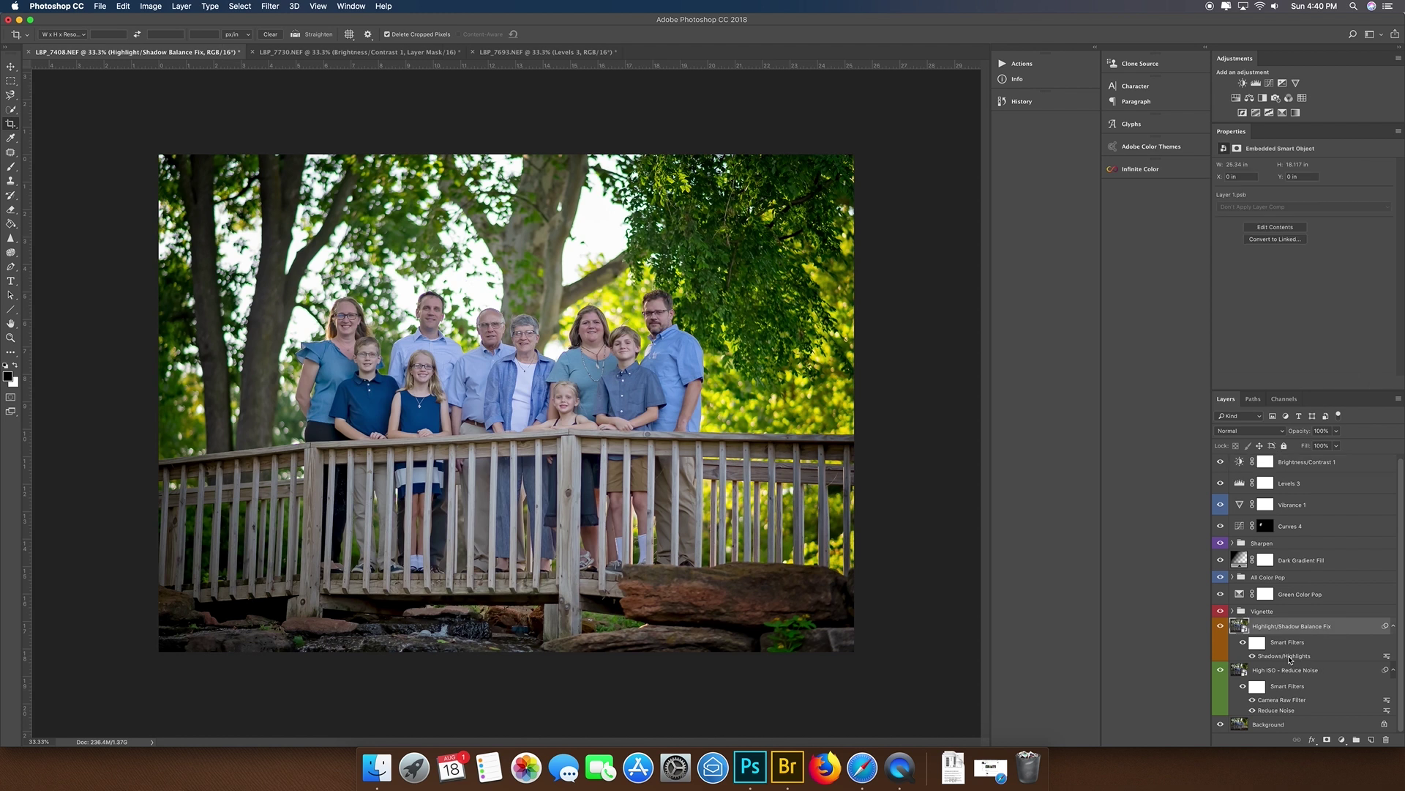
double_click(1290, 656)
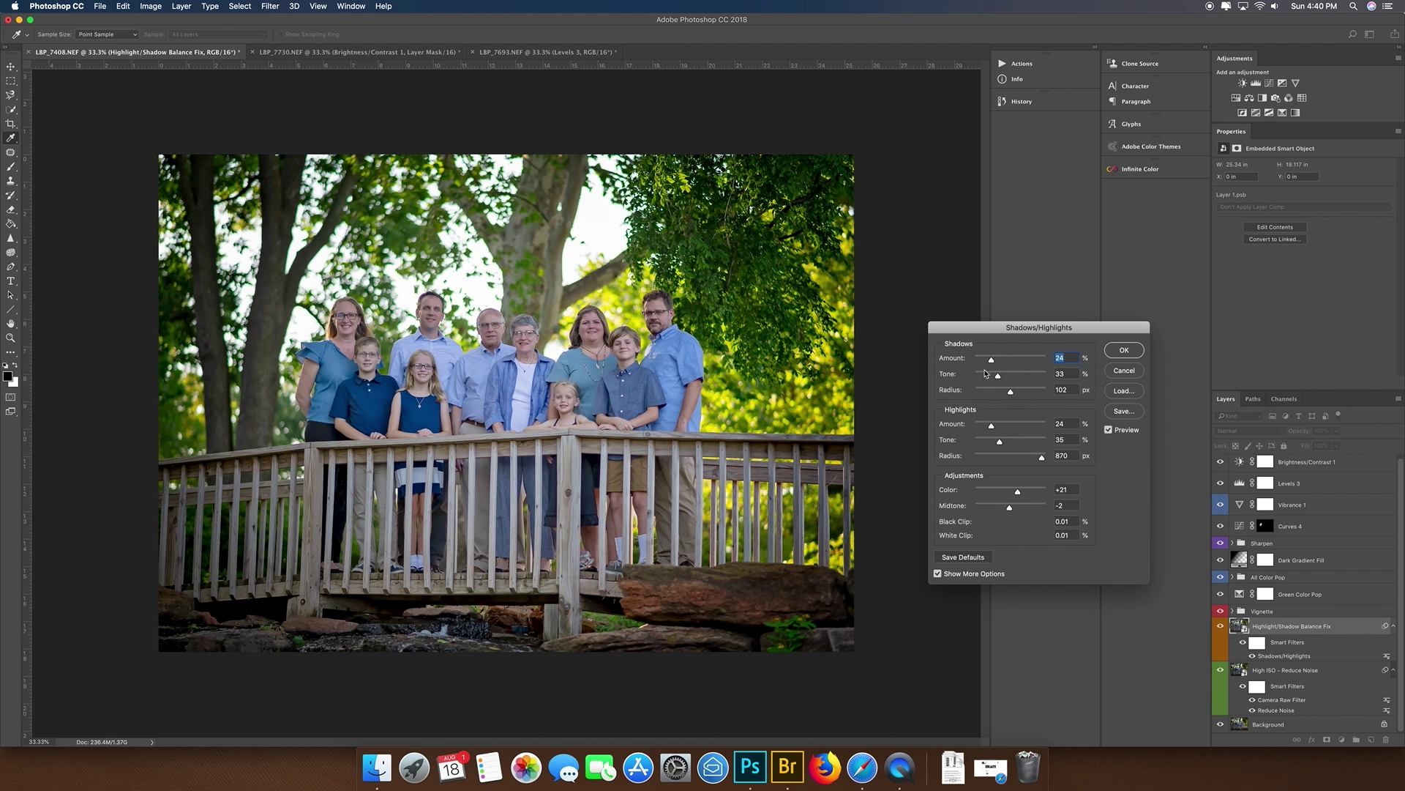
left_click_drag(992, 362, 974, 362)
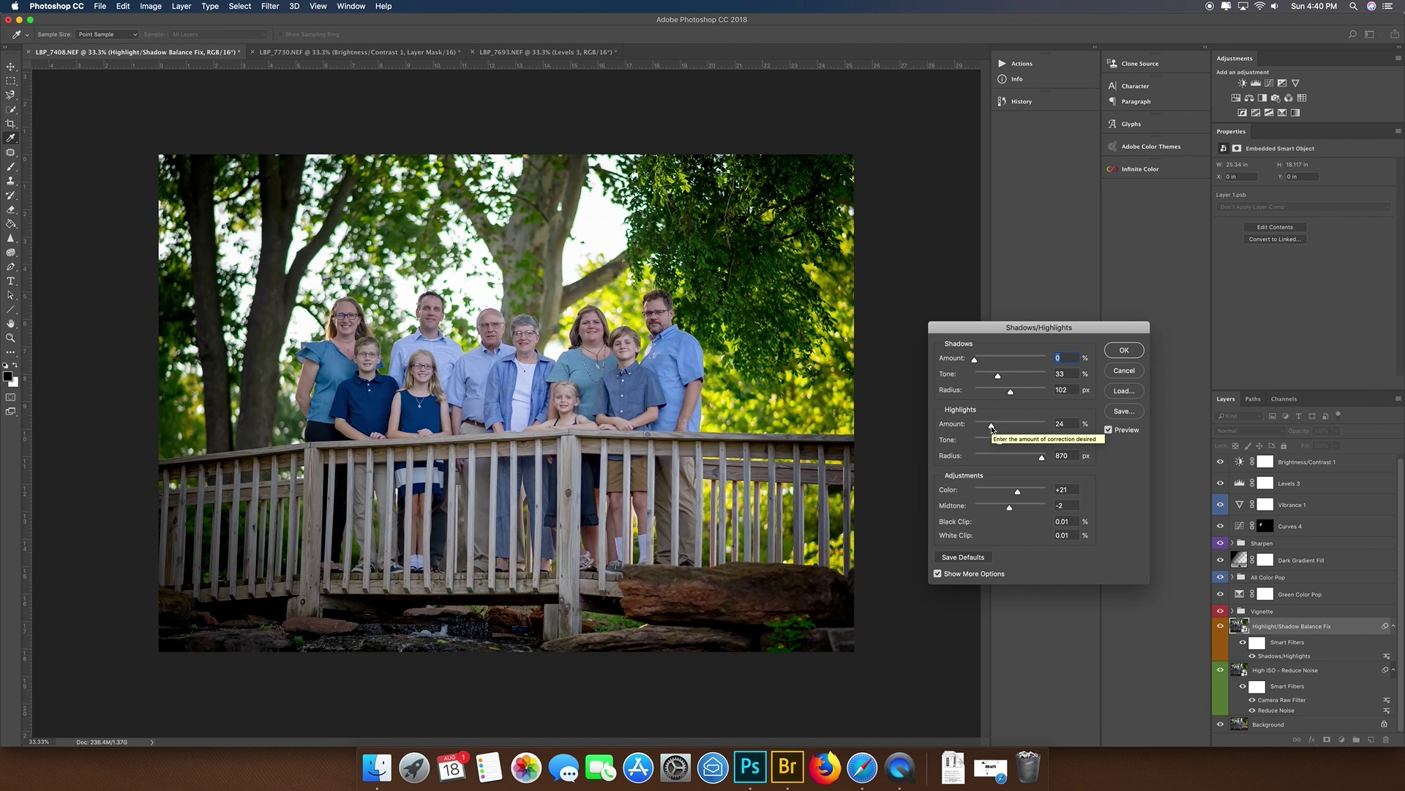
left_click_drag(991, 425, 949, 426)
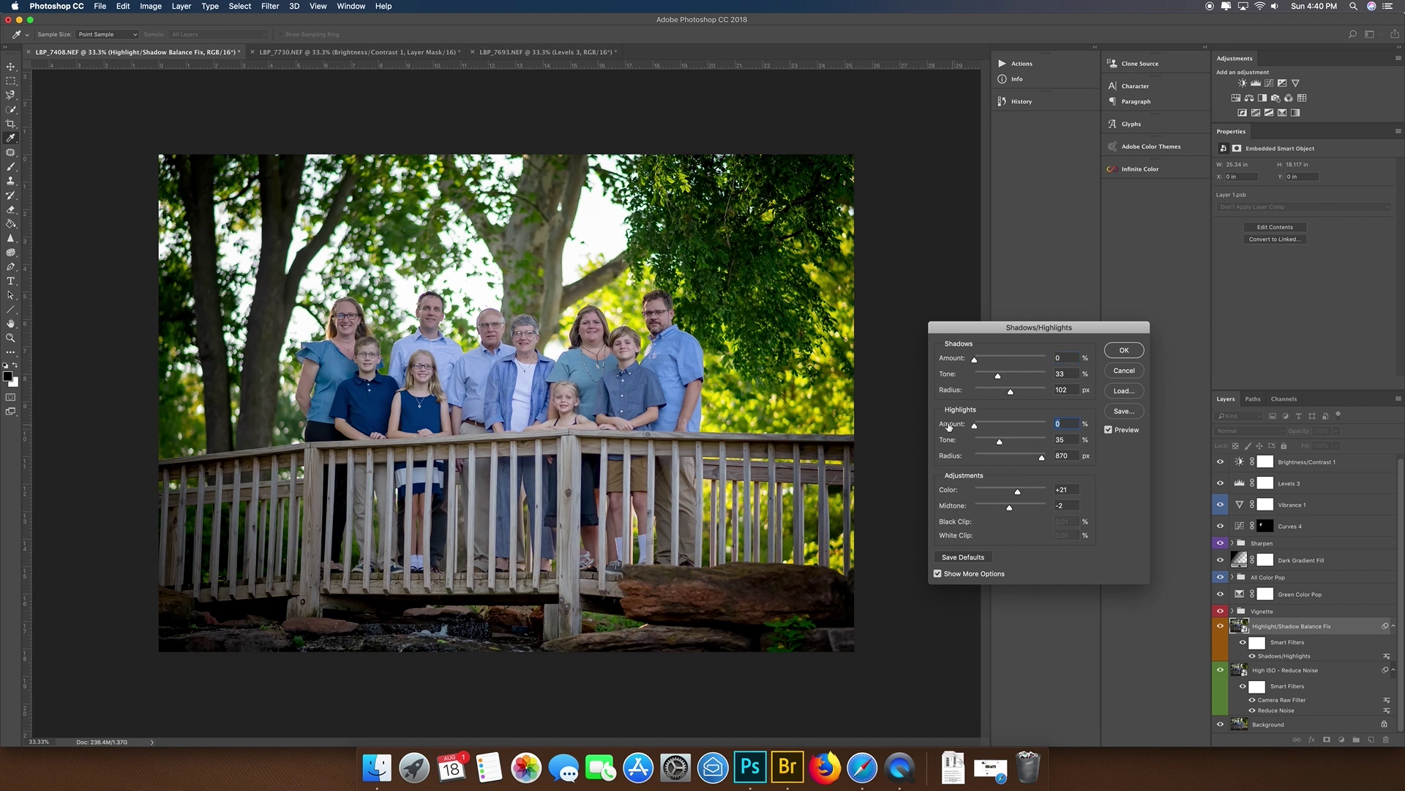
left_click(1127, 374)
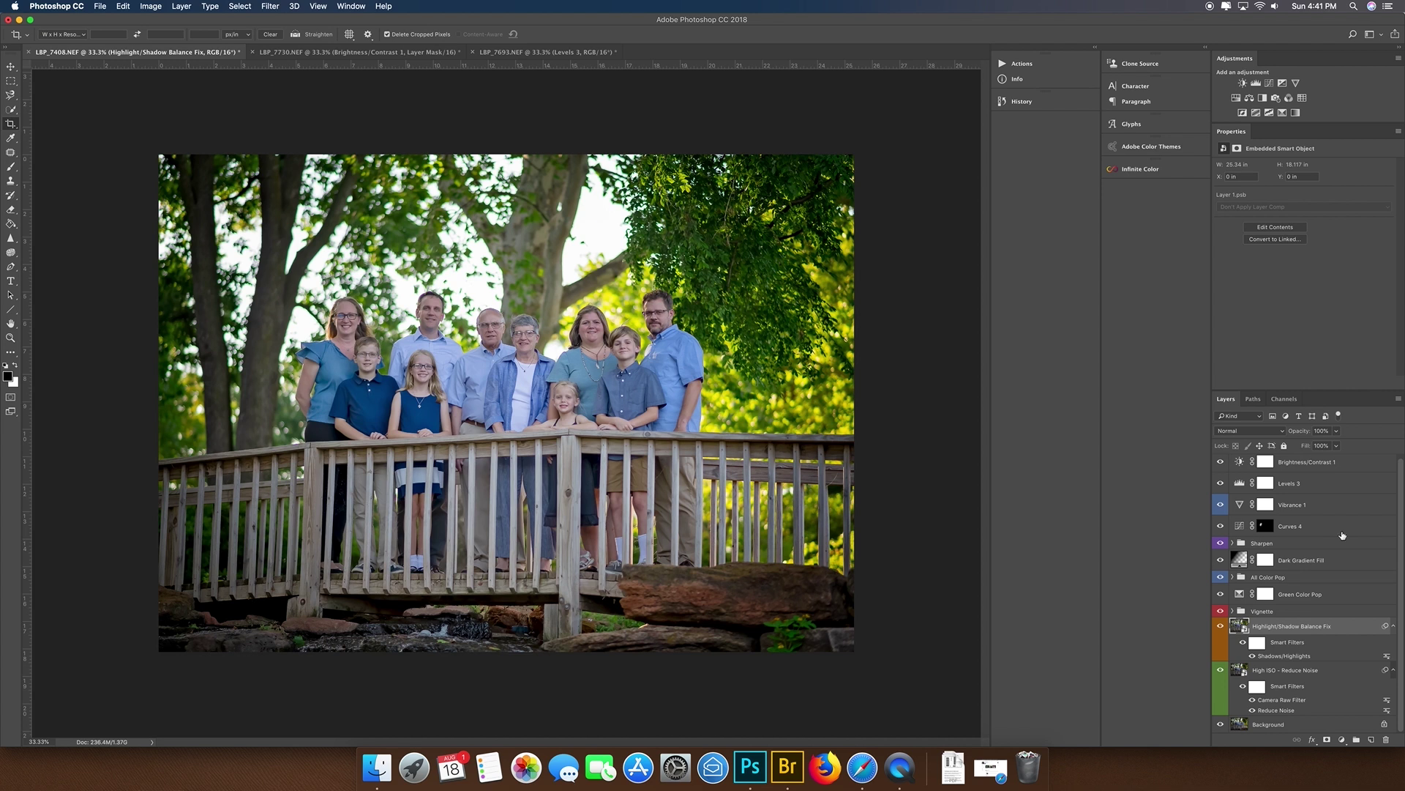
Step: Inspect the Levels 3 and Brightness/Contrast 1 settings, then switch to Adobe Bridge
left_click(1319, 484)
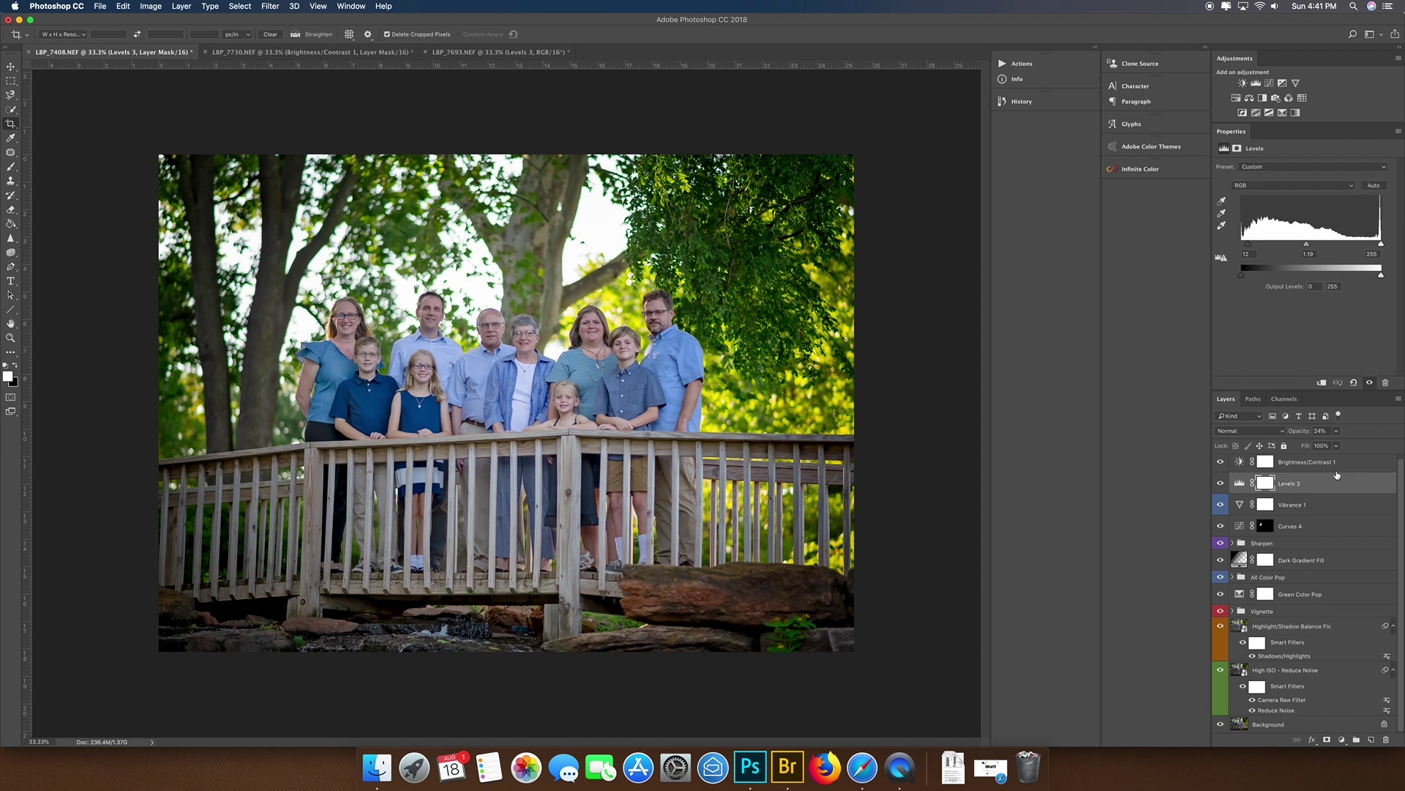
left_click(1335, 468)
left_click(1330, 488)
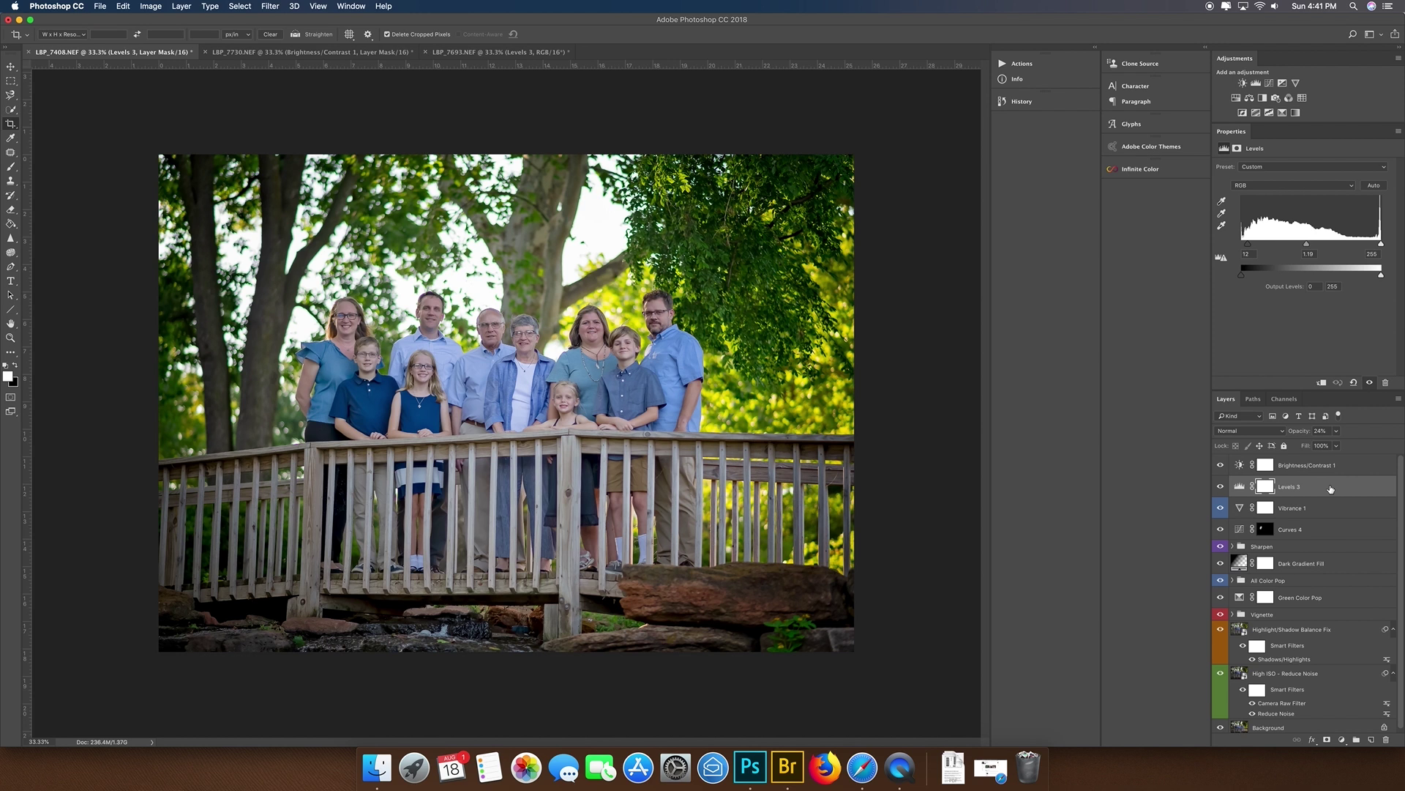
left_click(1347, 467)
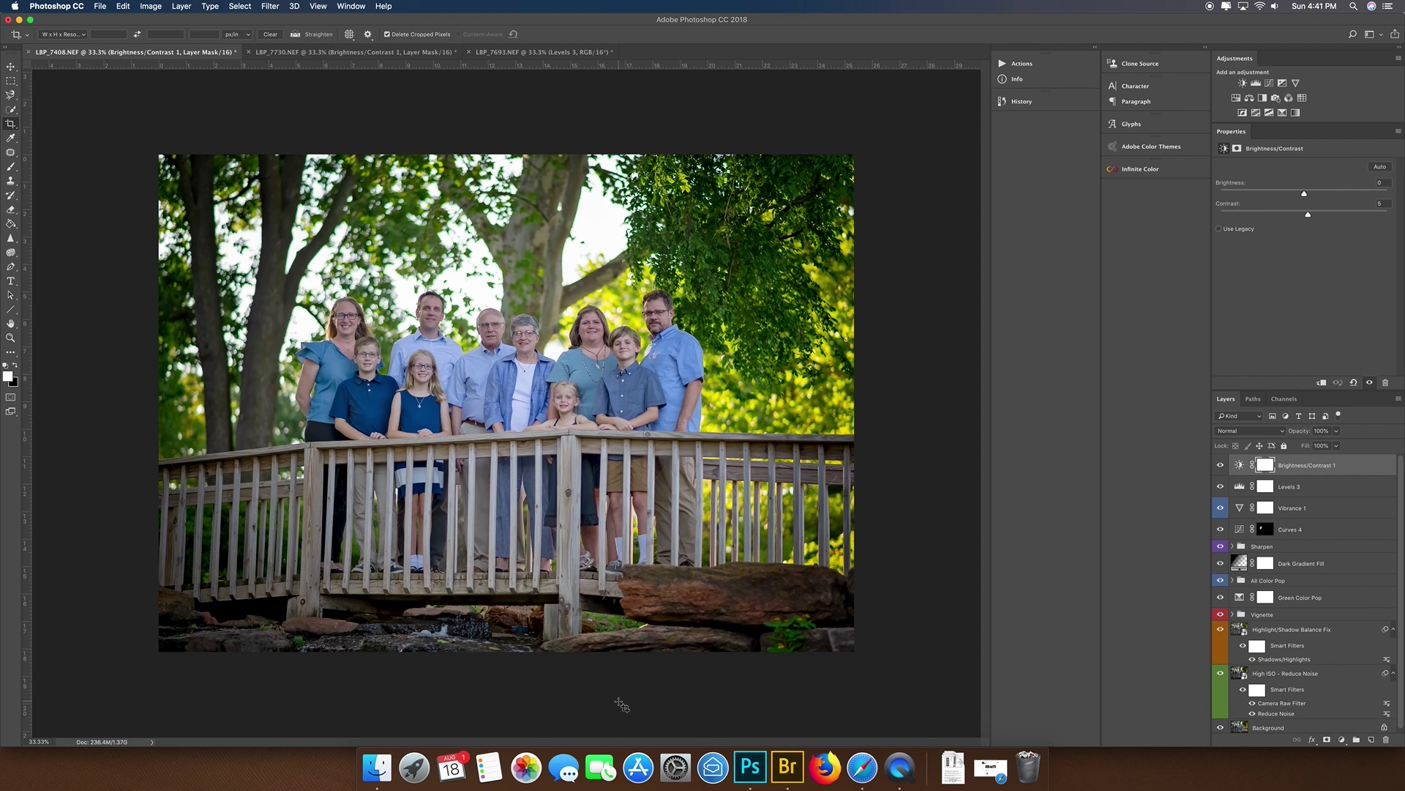
left_click(796, 779)
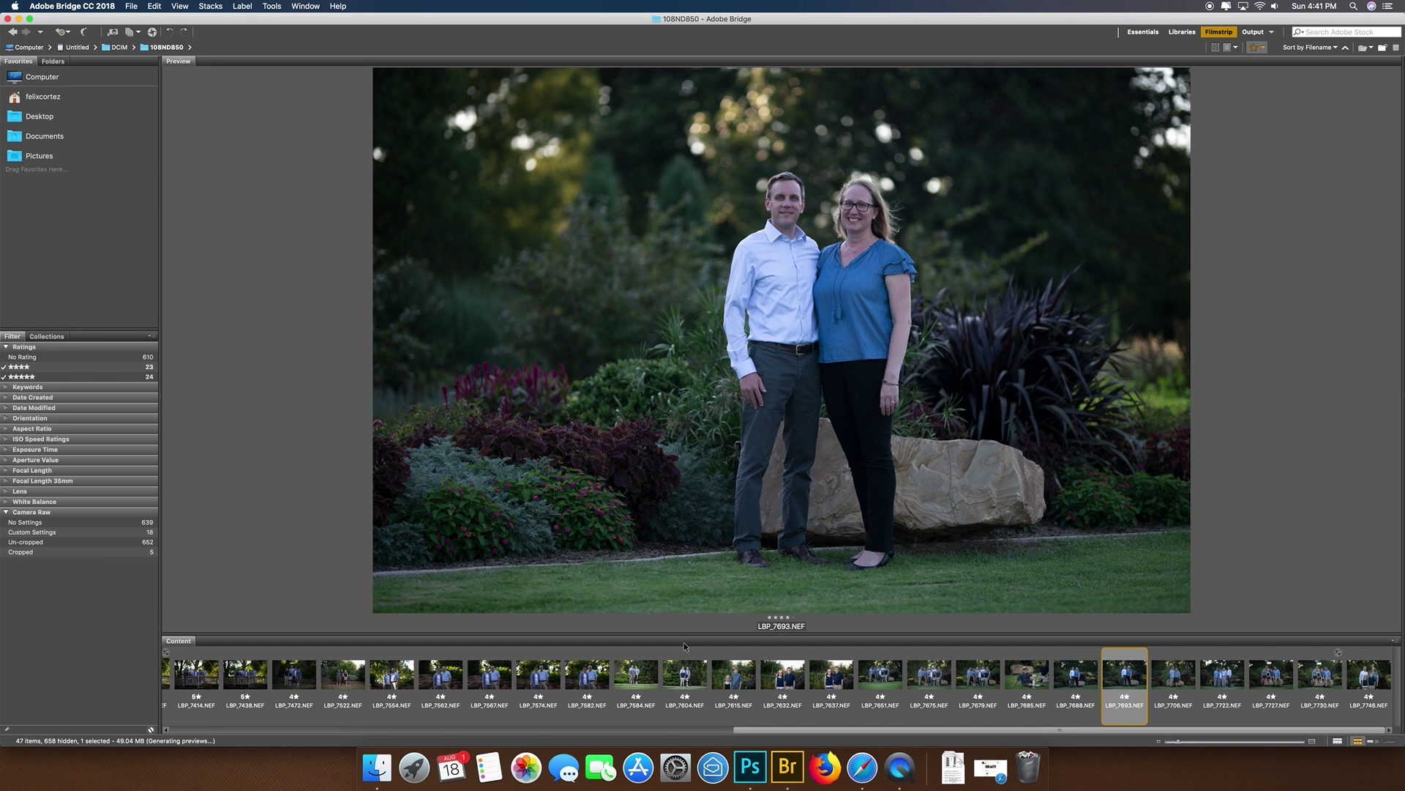
Step: Scroll the Bridge filmstrip and select the family portrait LBP_7408.NEF for Camera Raw
key("super+comma")
left_click_drag(749, 729, 543, 727)
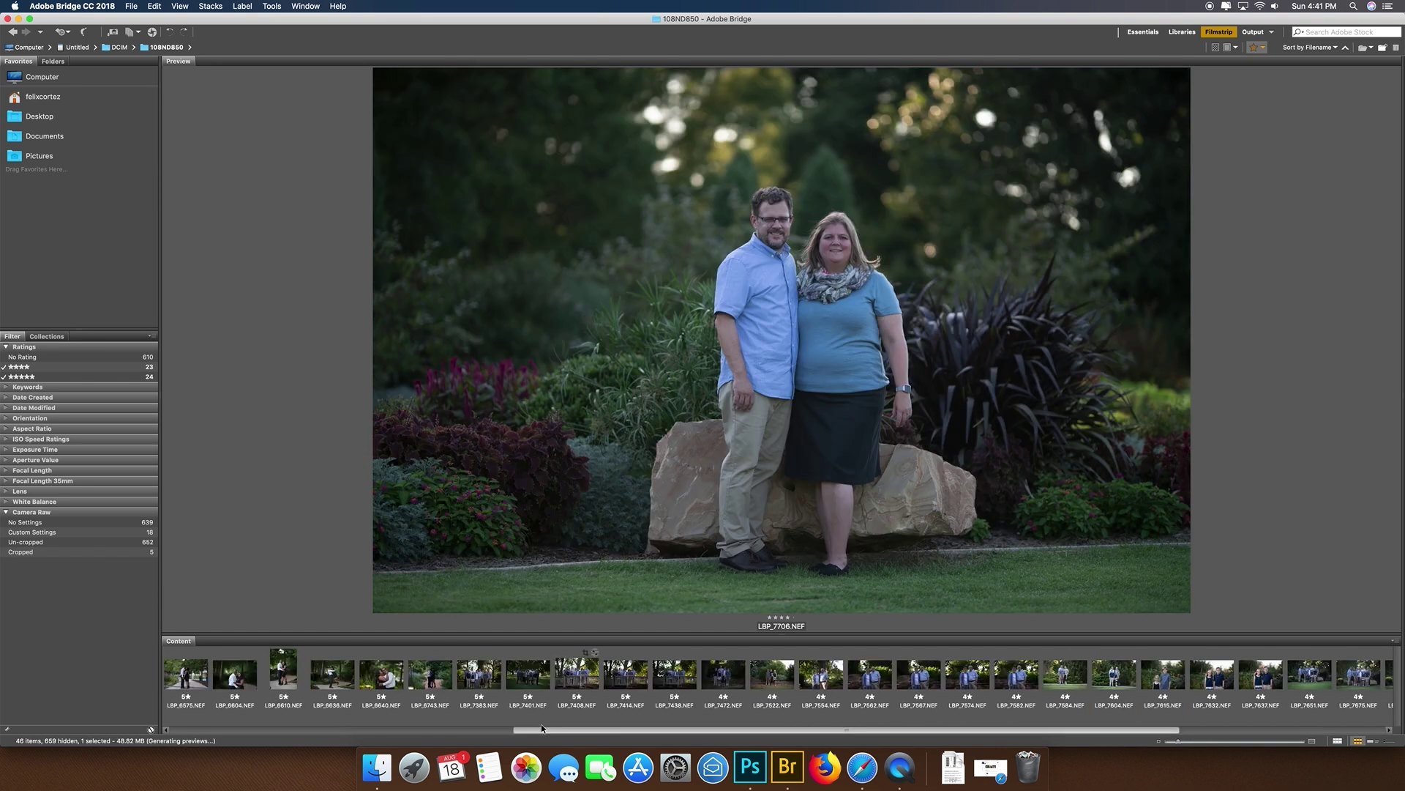
scroll(612, 684, "left", 2)
left_click(612, 682)
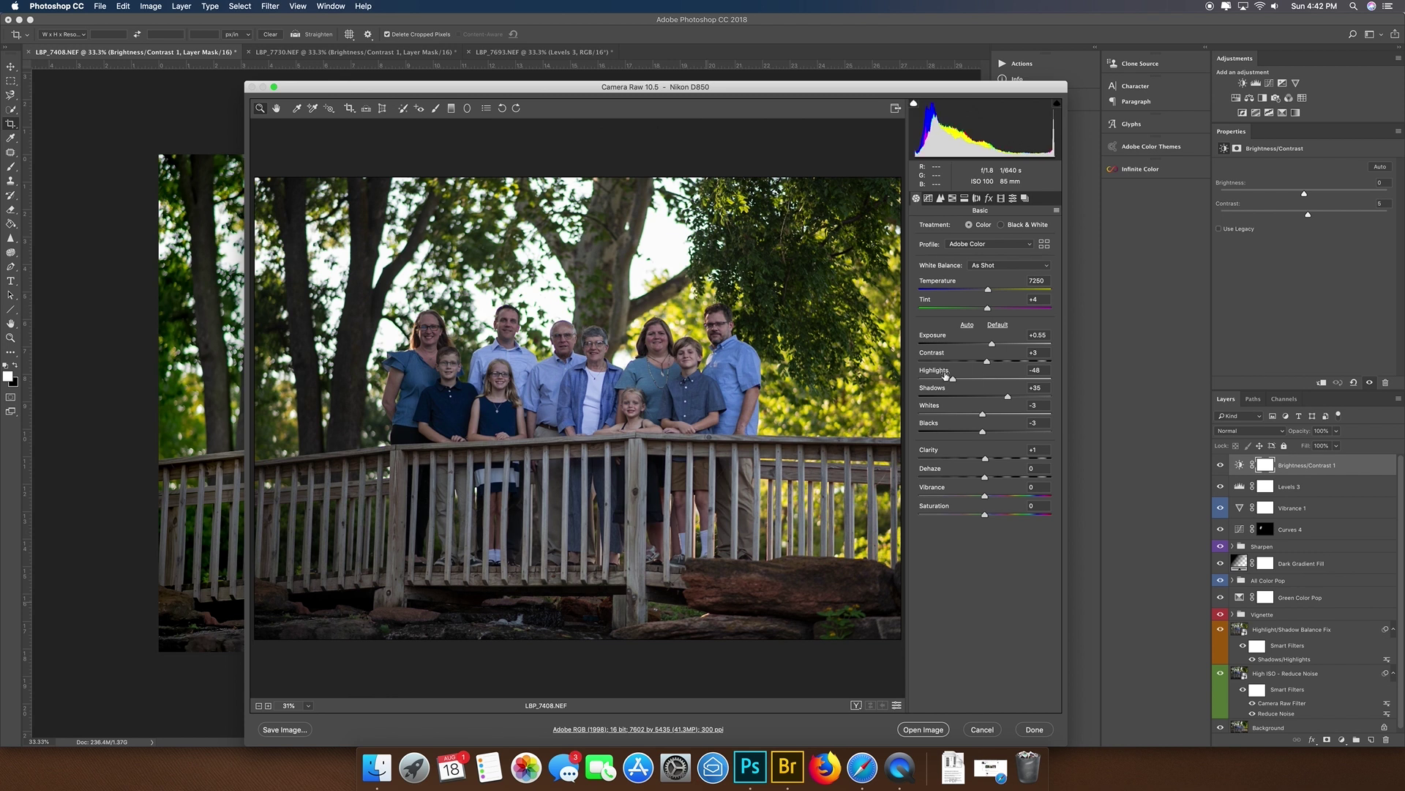
Step: Lower Camera Raw's Highlights slider from -48 to -64
mouse_move(934, 117)
left_click_drag(953, 380, 946, 382)
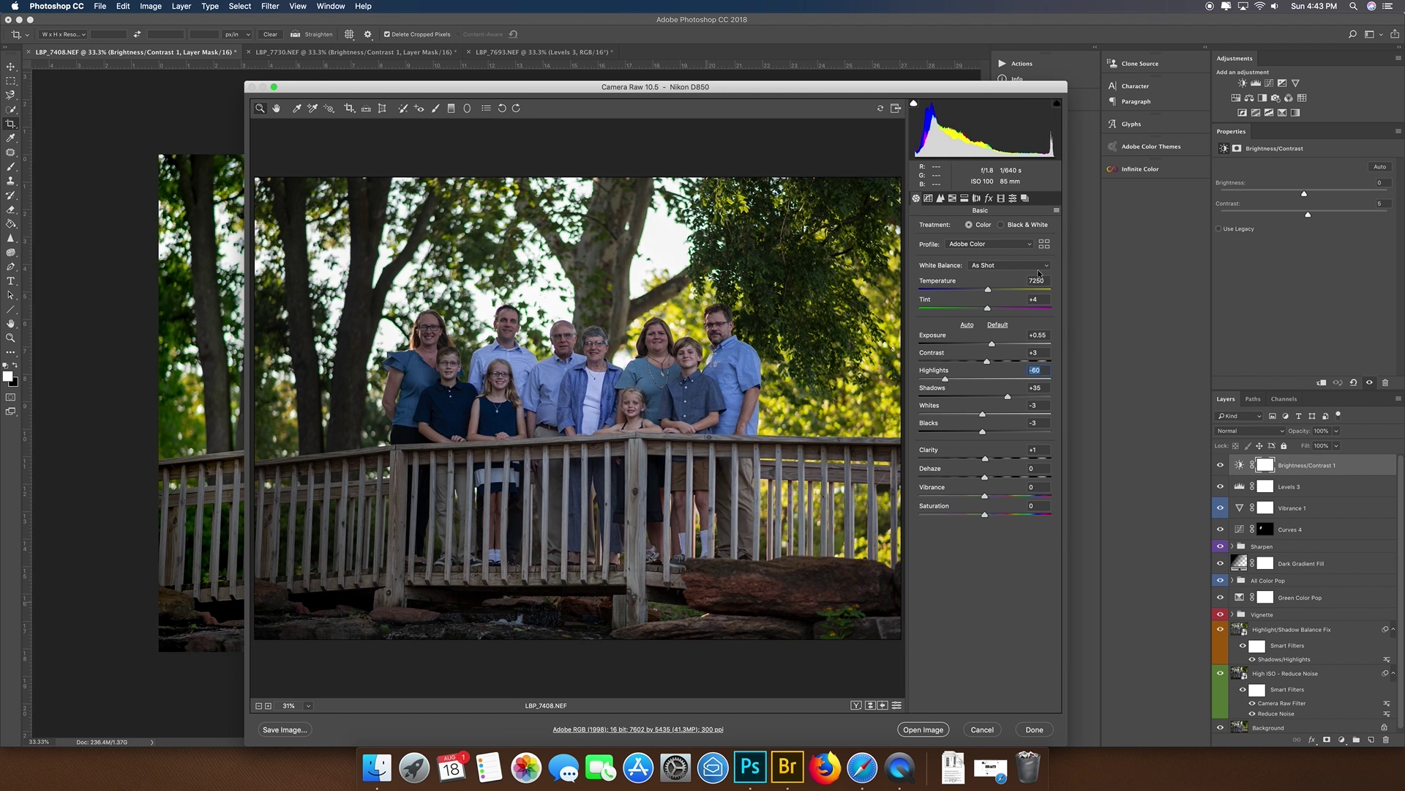
left_click_drag(946, 380, 942, 379)
Step: In the Detail tab, raise sharpening Masking from 67 to 75 while previewing the mask
left_click(941, 201)
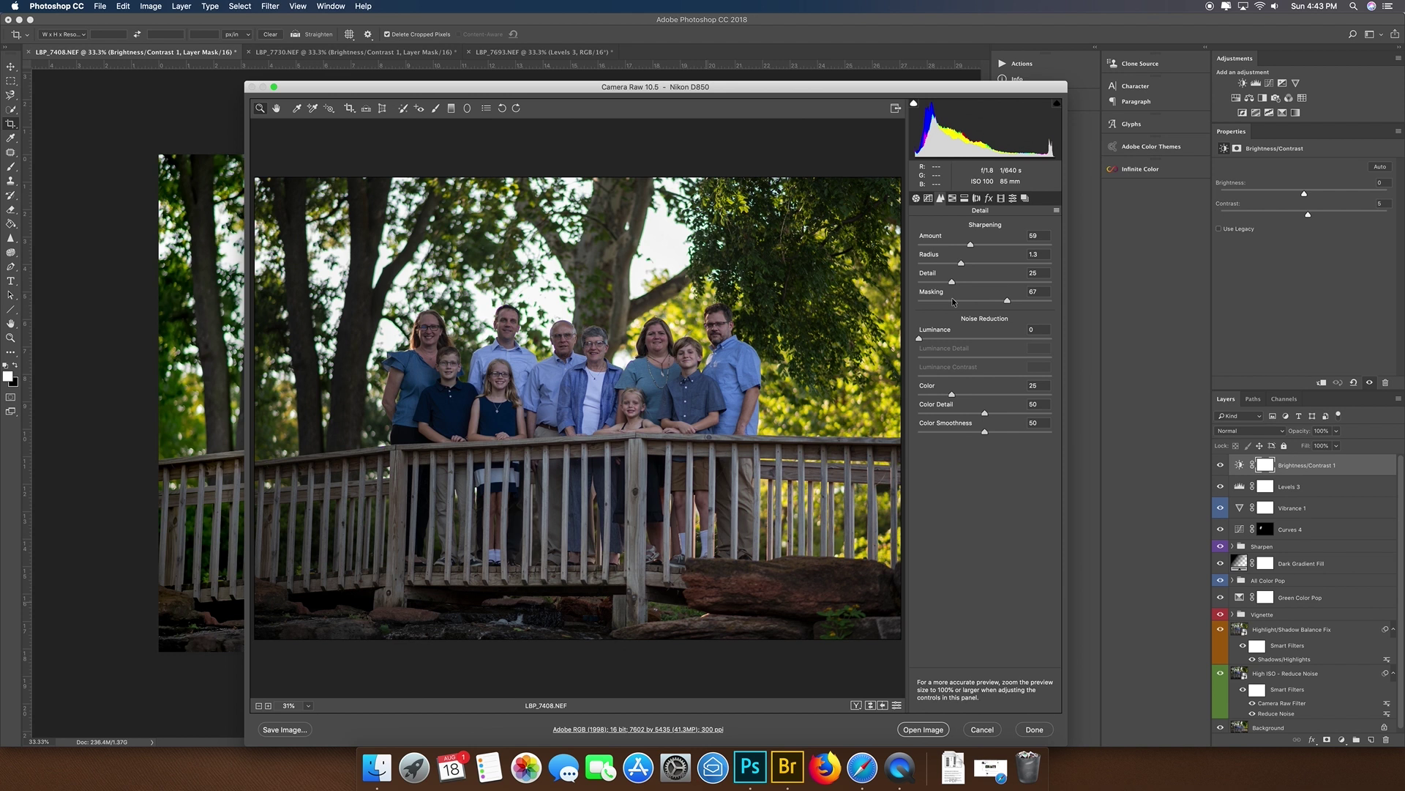
left_click(1007, 301, "alt")
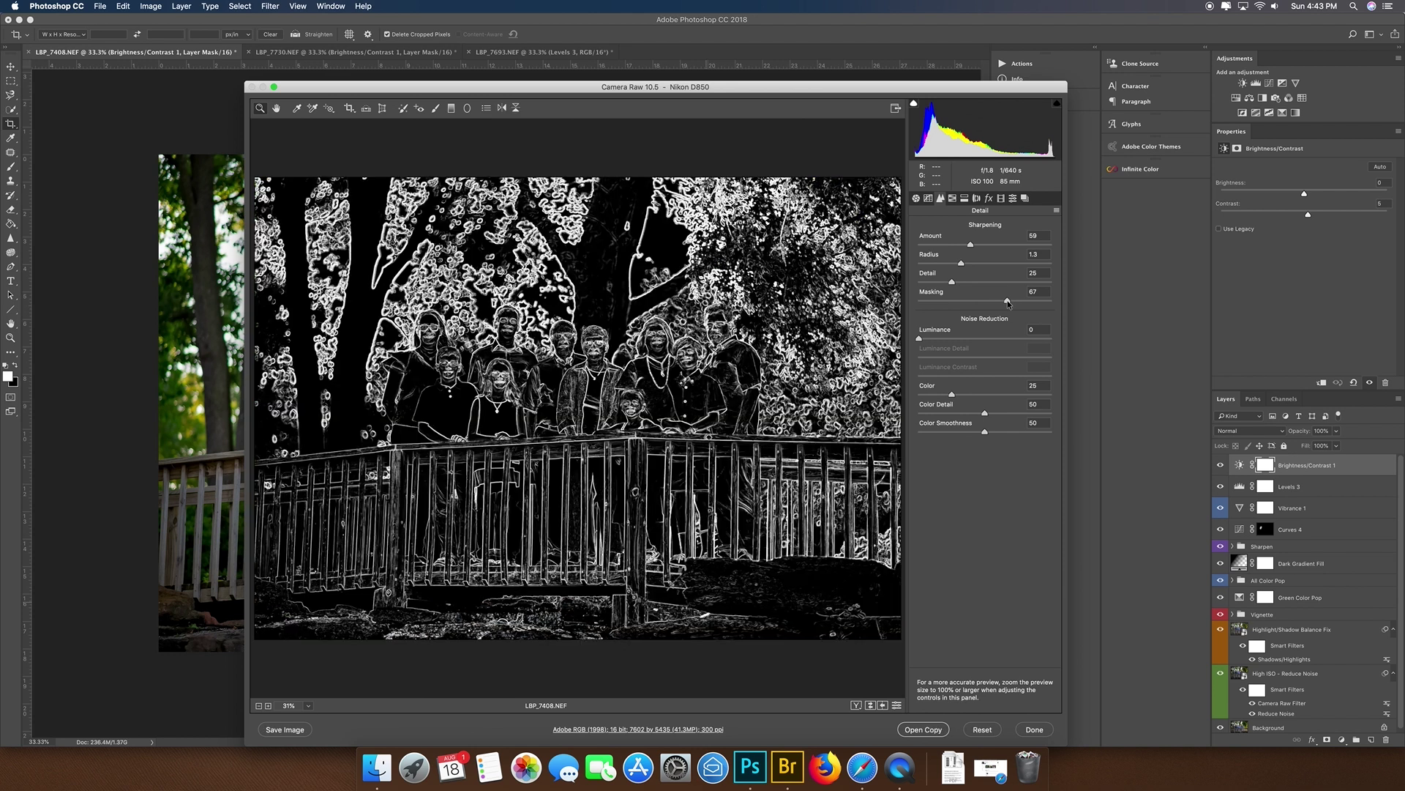
left_click_drag(1008, 303, 1012, 303)
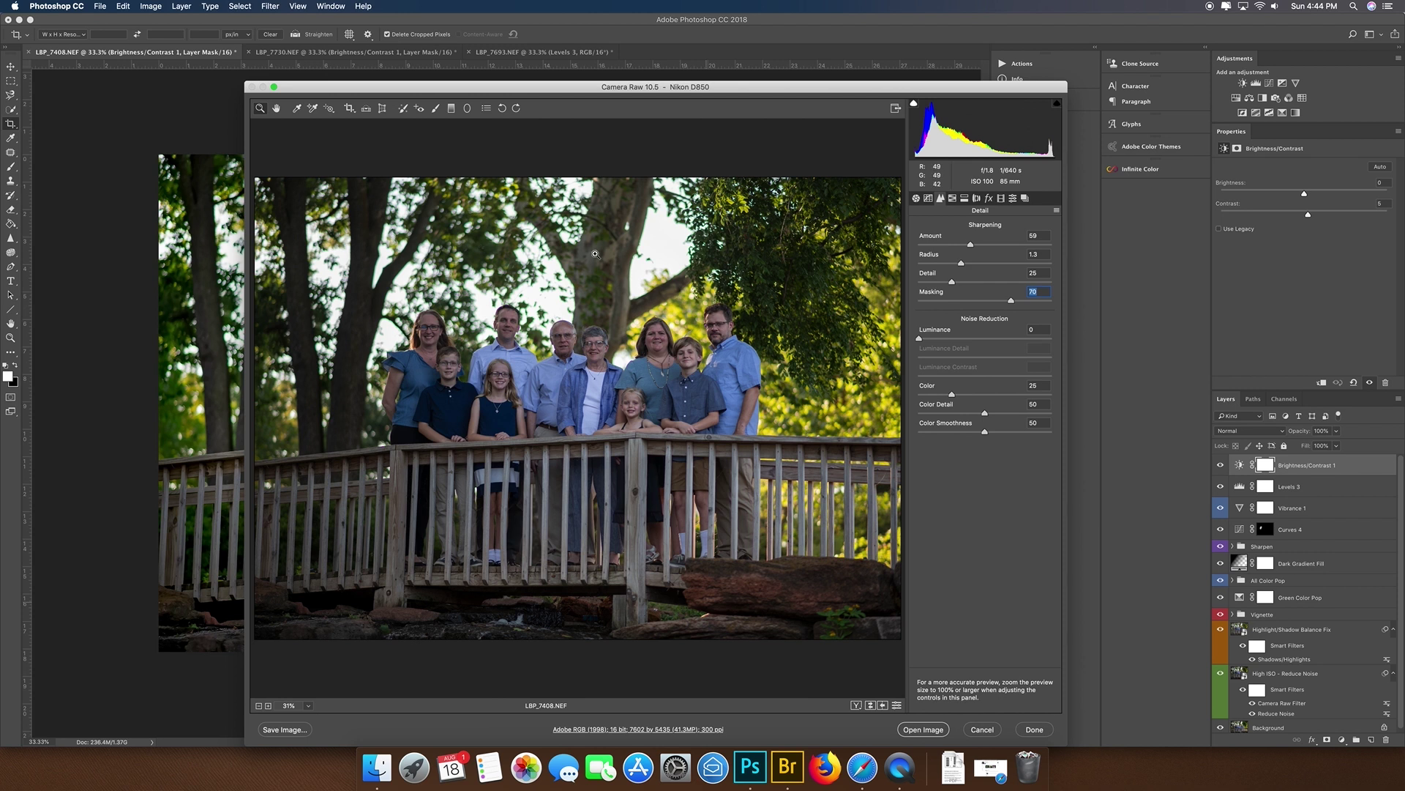
left_click_drag(1014, 304, 1035, 301)
Step: In Lens Corrections, test several Vignetting values and reset Vignetting to 0
left_click(975, 199)
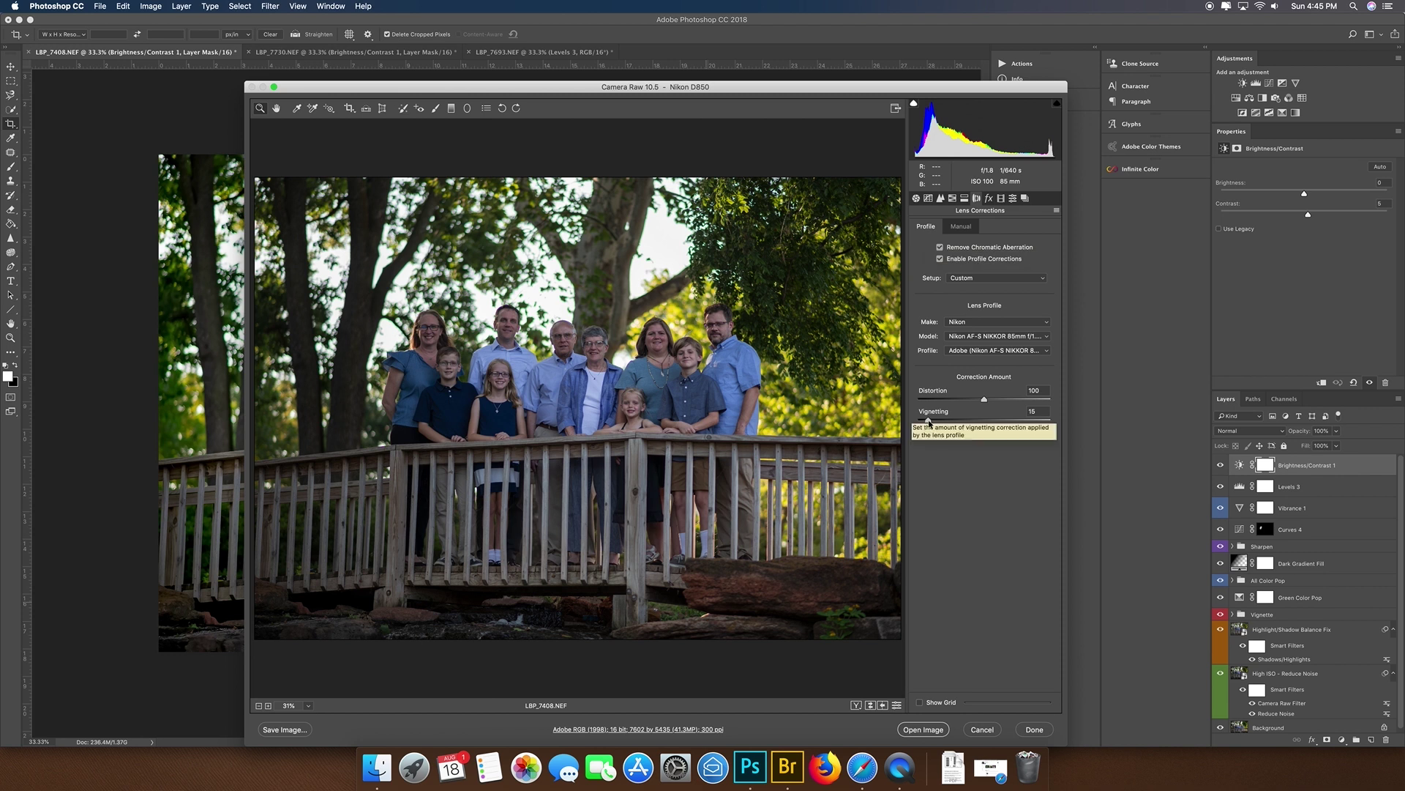
left_click_drag(929, 422, 916, 425)
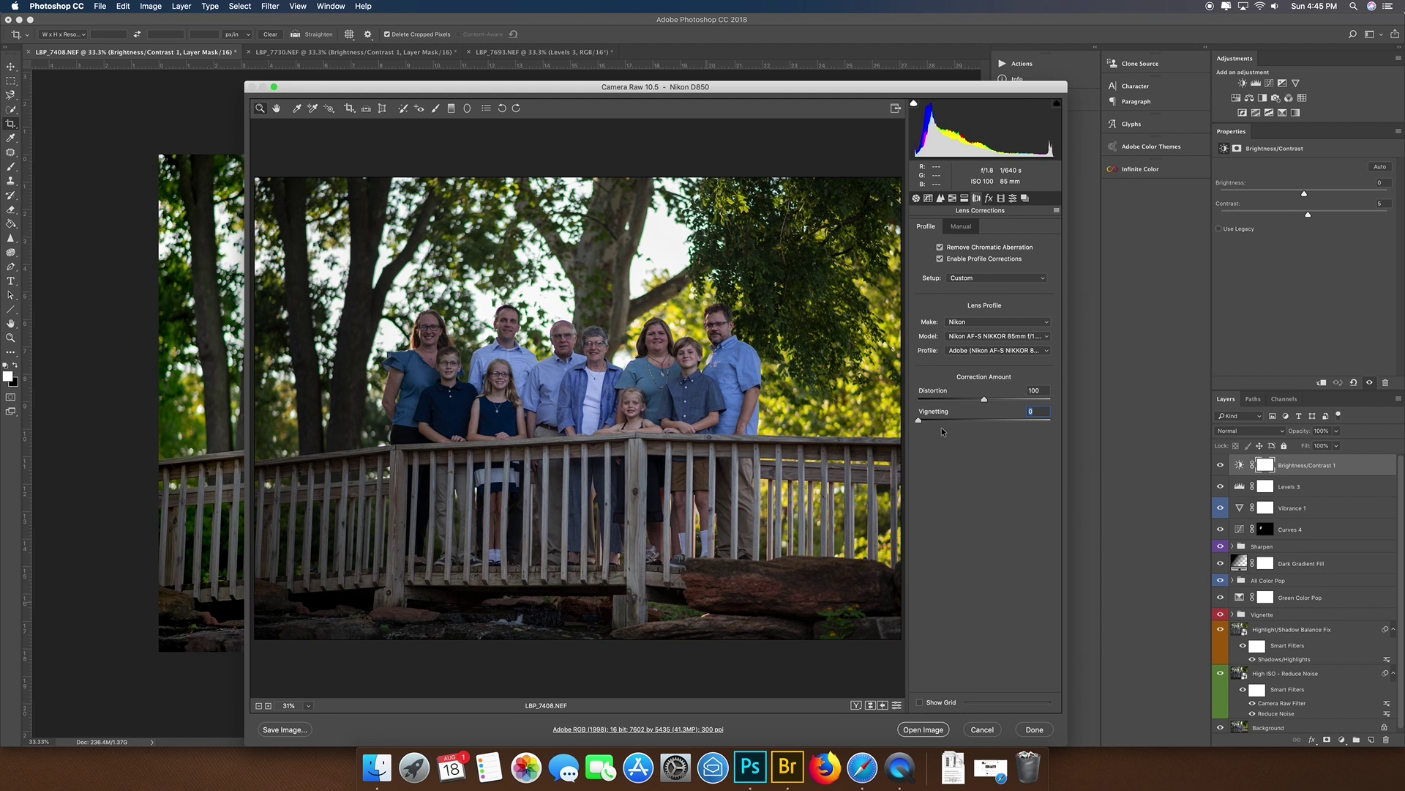
mouse_move(920, 422)
left_mouse_down()
mouse_move(962, 425)
mouse_move(909, 421)
left_mouse_up()
left_click_drag(921, 419, 1008, 419)
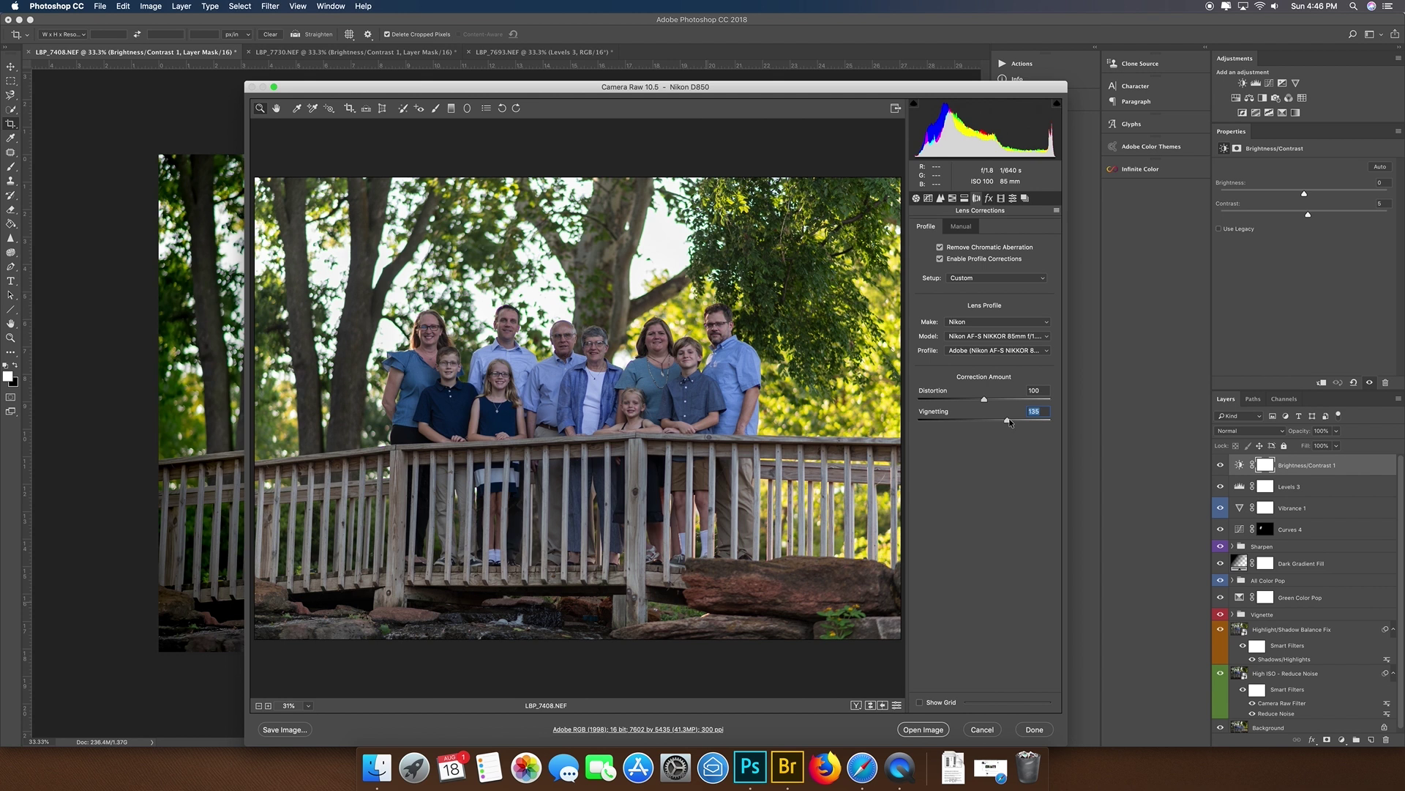
left_click_drag(1009, 422, 912, 423)
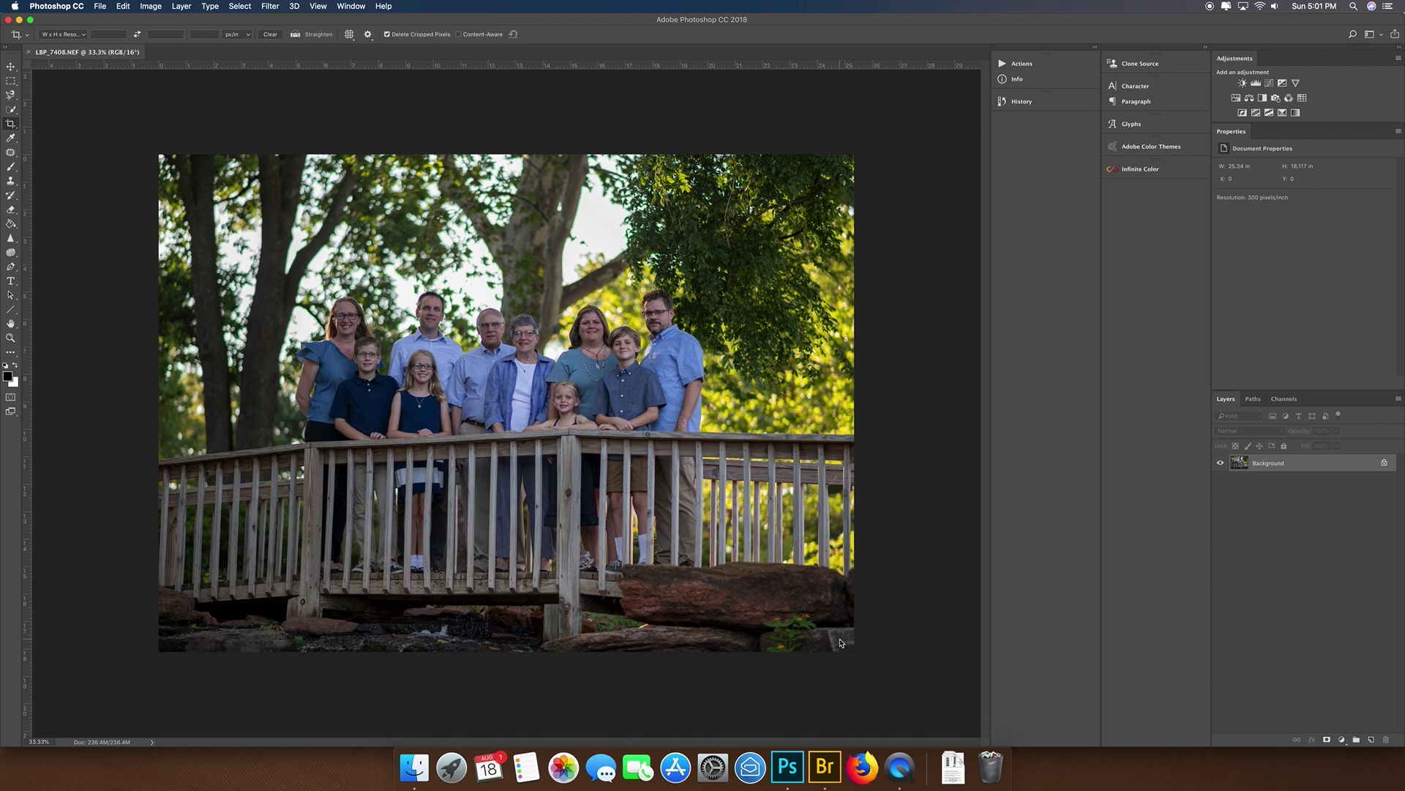
Step: Play the LBP Reduce Noise and LBP - Shadow / Highlight Fix actions
left_click(1007, 64)
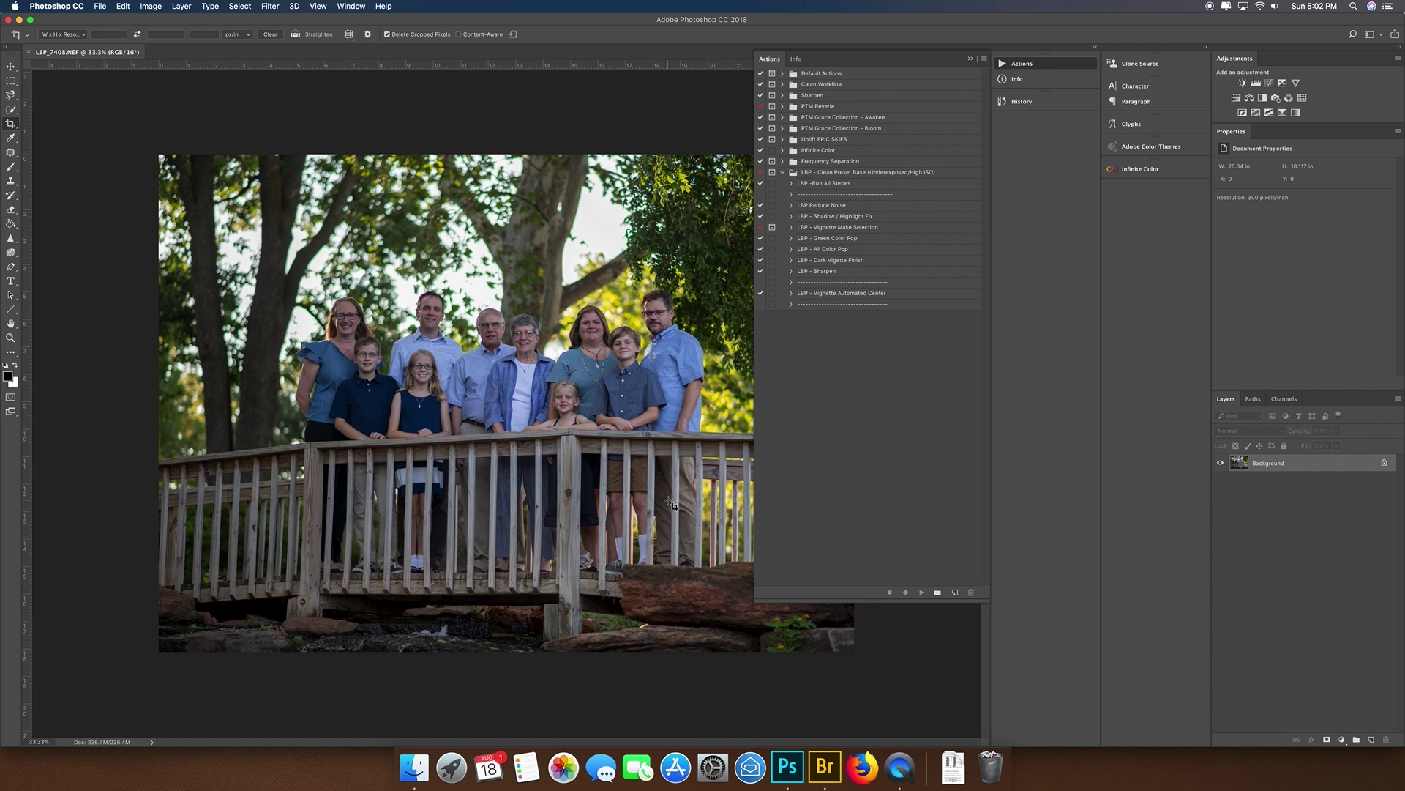
left_click(833, 208)
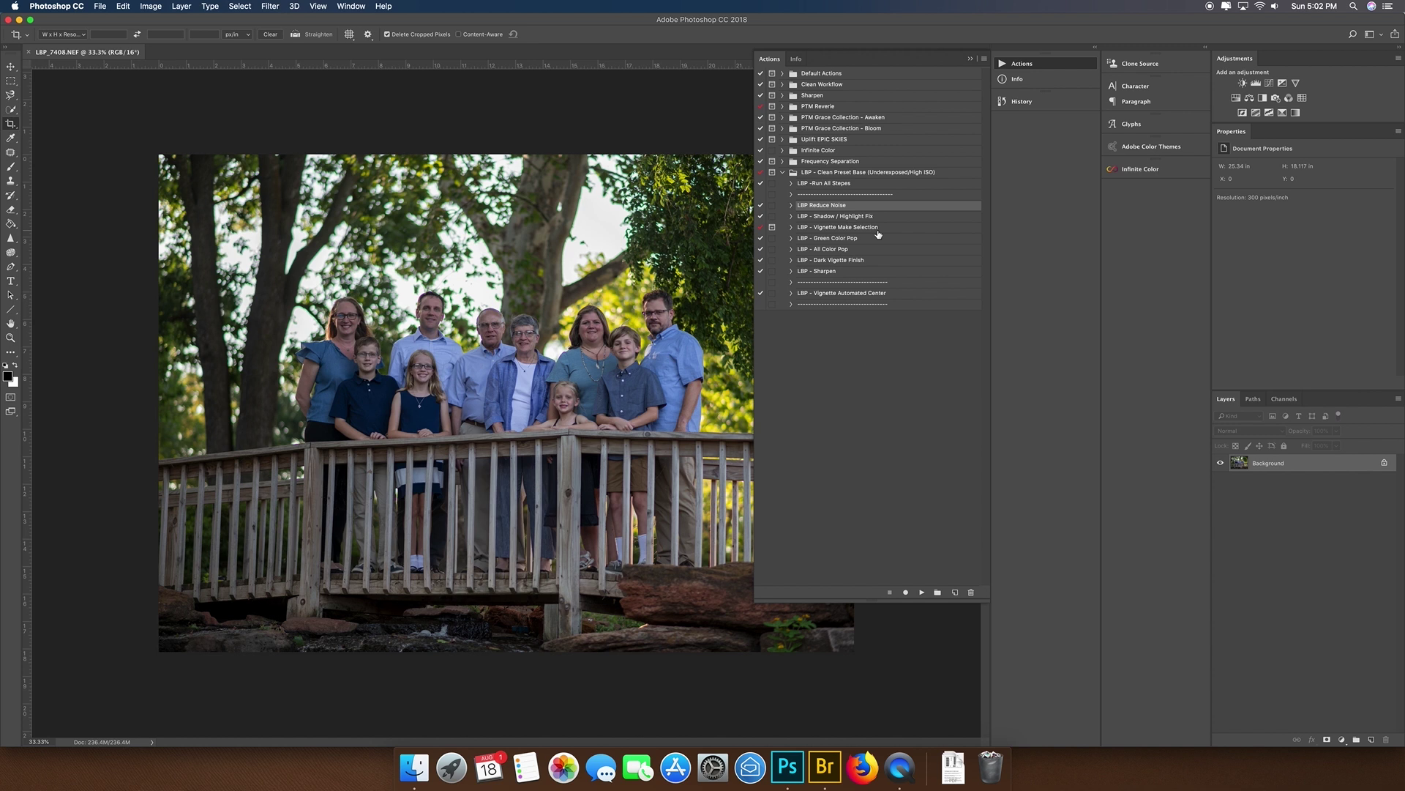
left_click(923, 592)
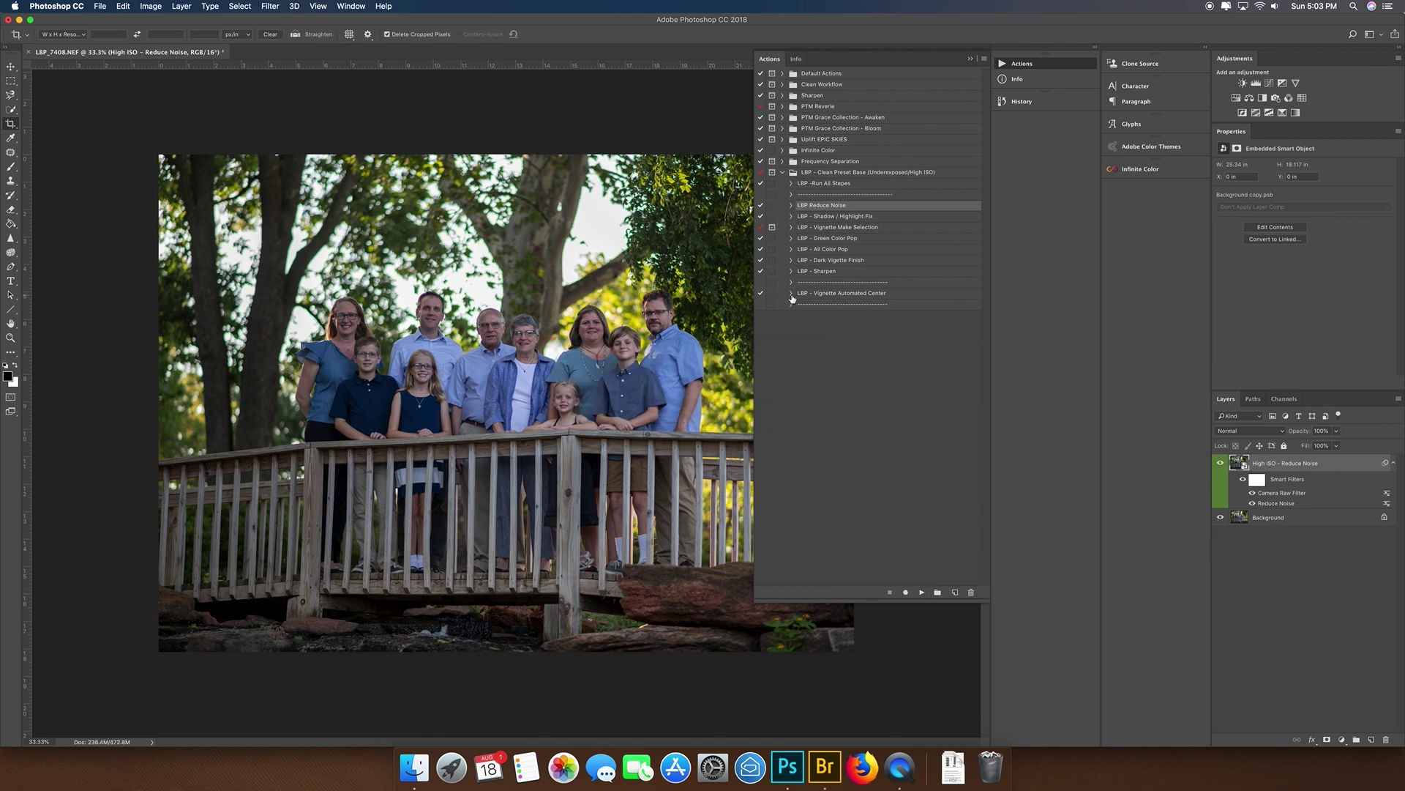
left_click(819, 219)
left_click(922, 592)
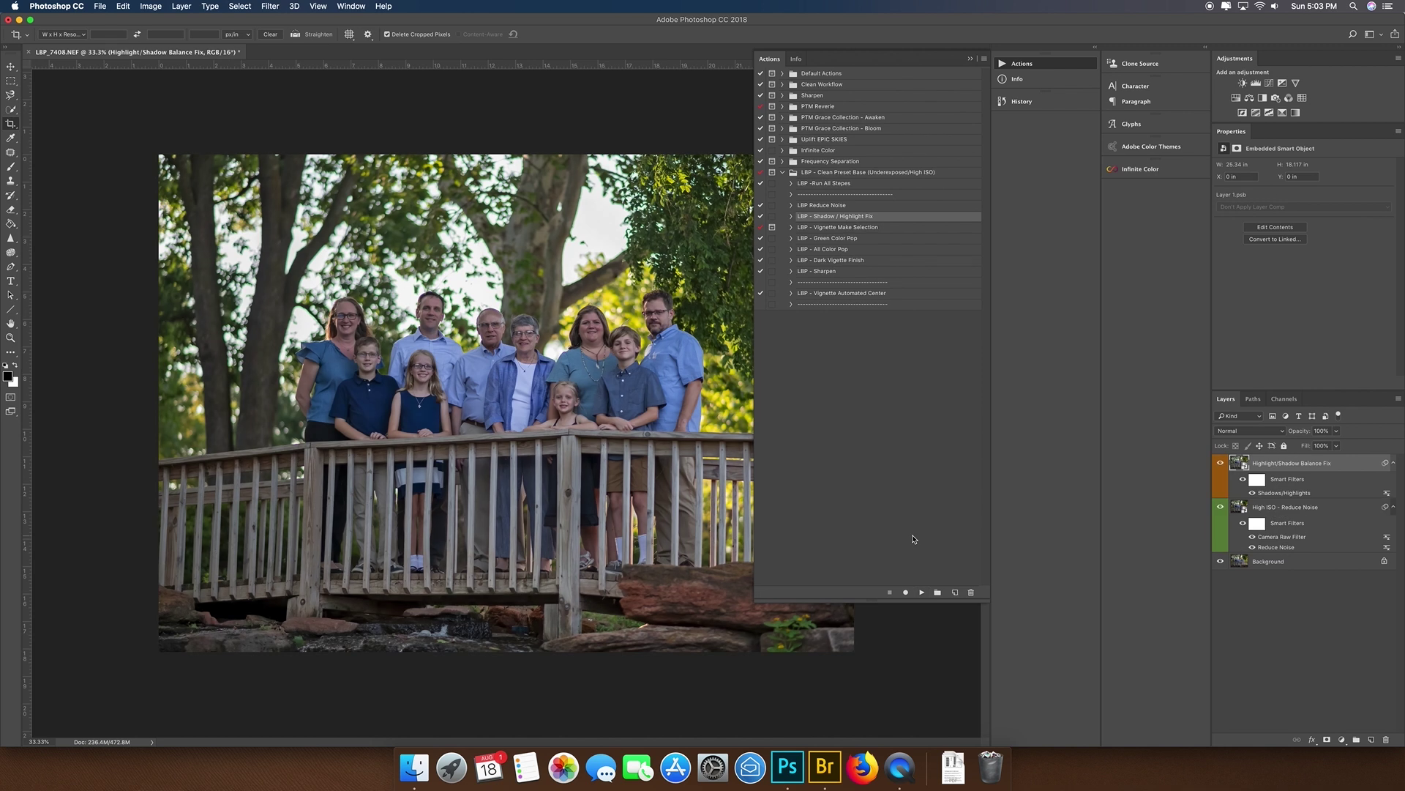
Step: Select and play the LBP - Vignette Make Selection action
double_click(837, 228)
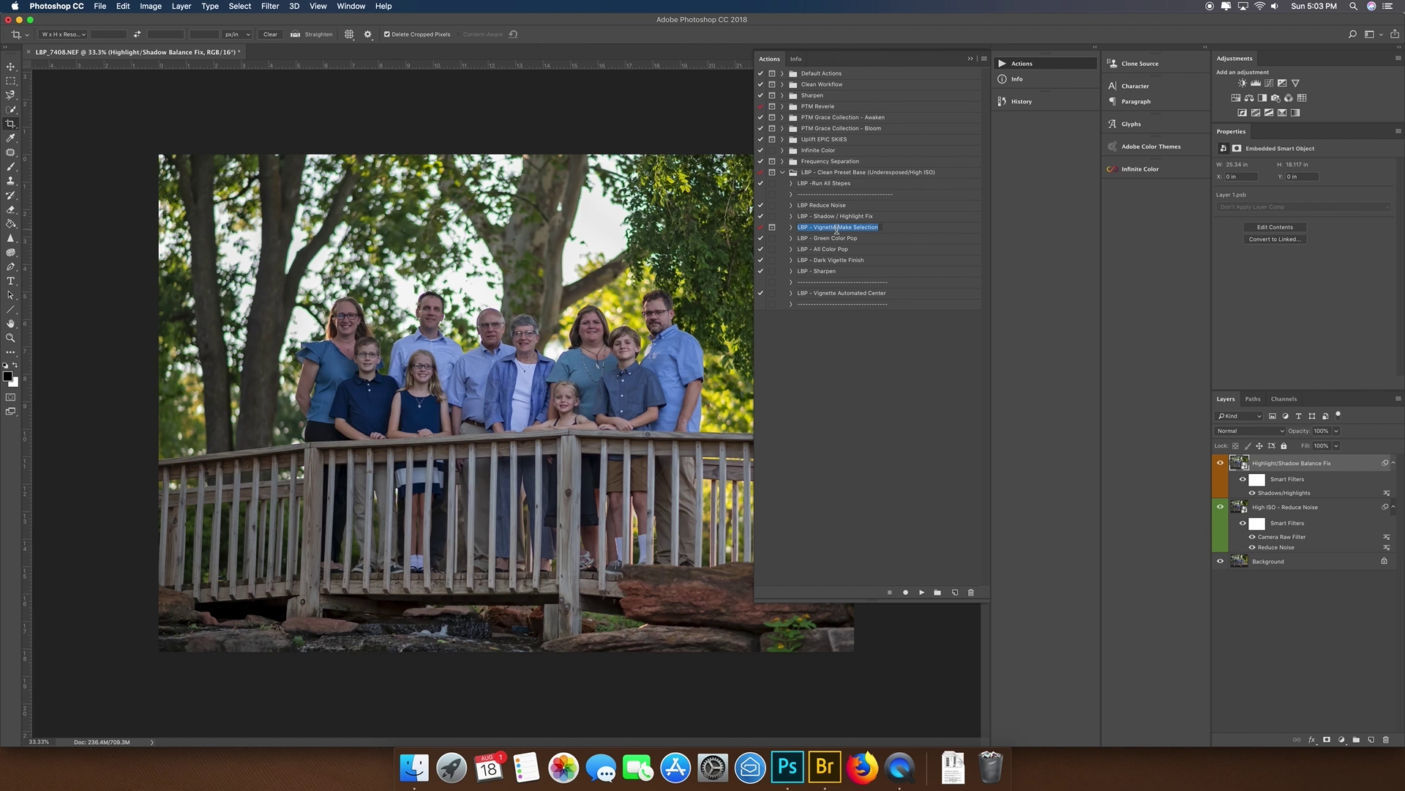
key("Return")
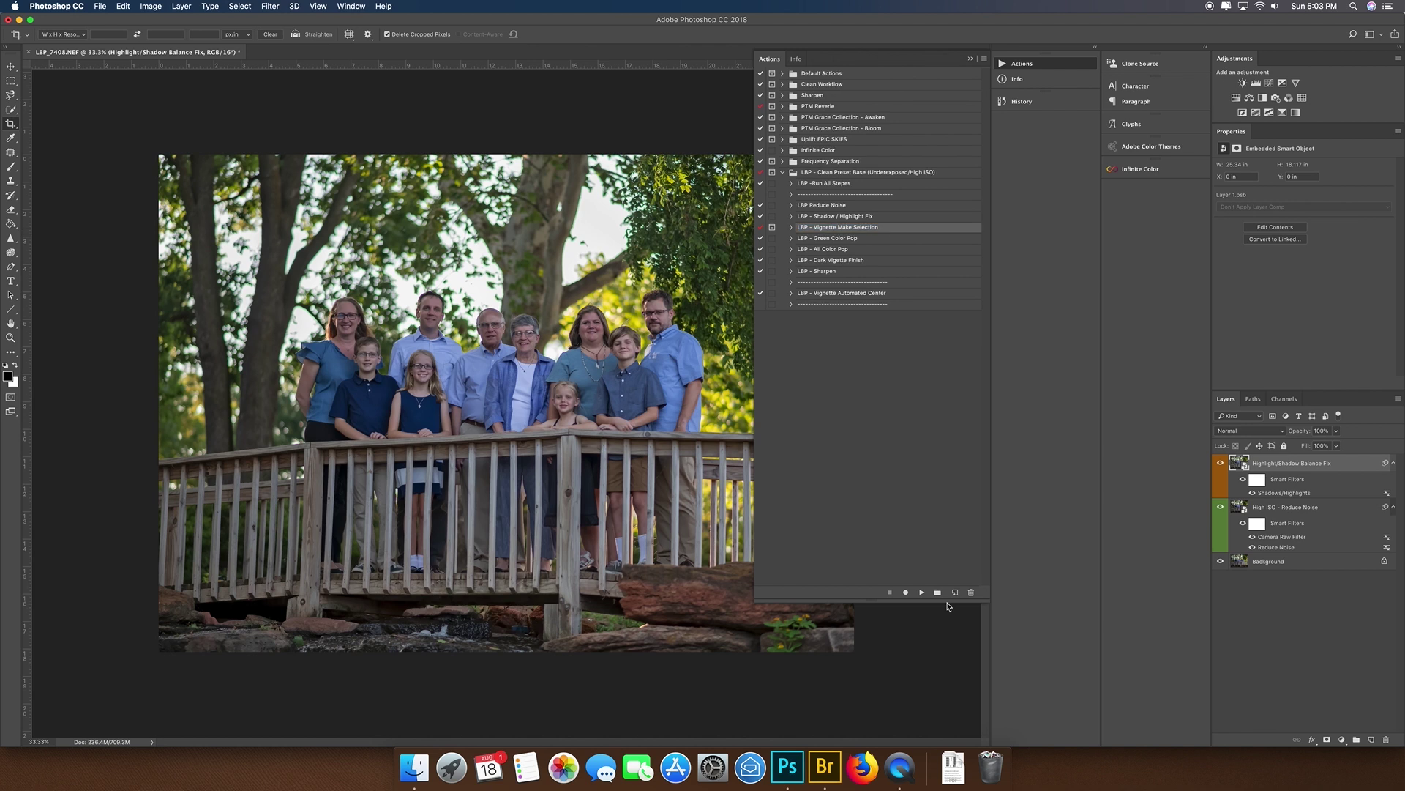
left_click(922, 593)
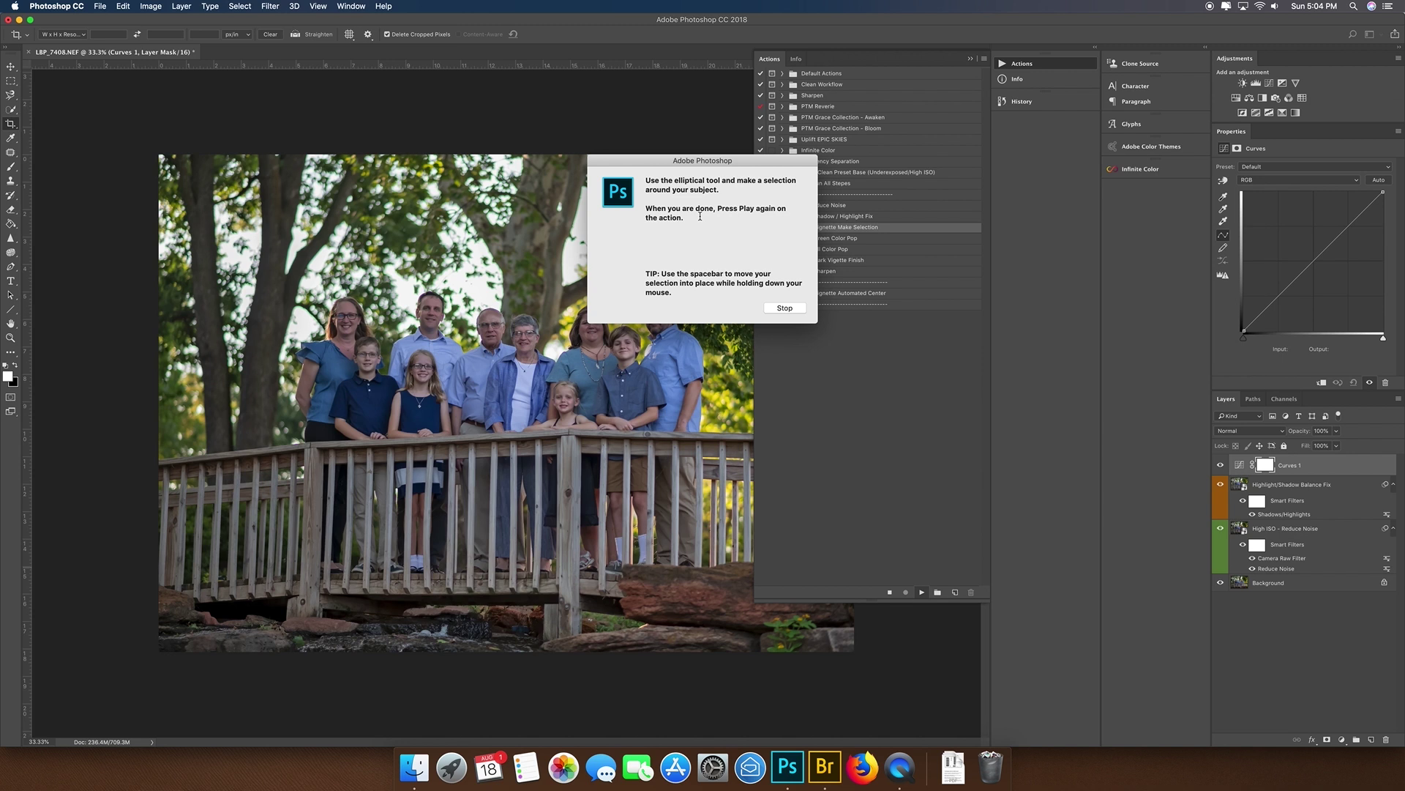
Step: Draw an elliptical selection around the family and continue the vignette action
left_click_drag(713, 171, 990, 356)
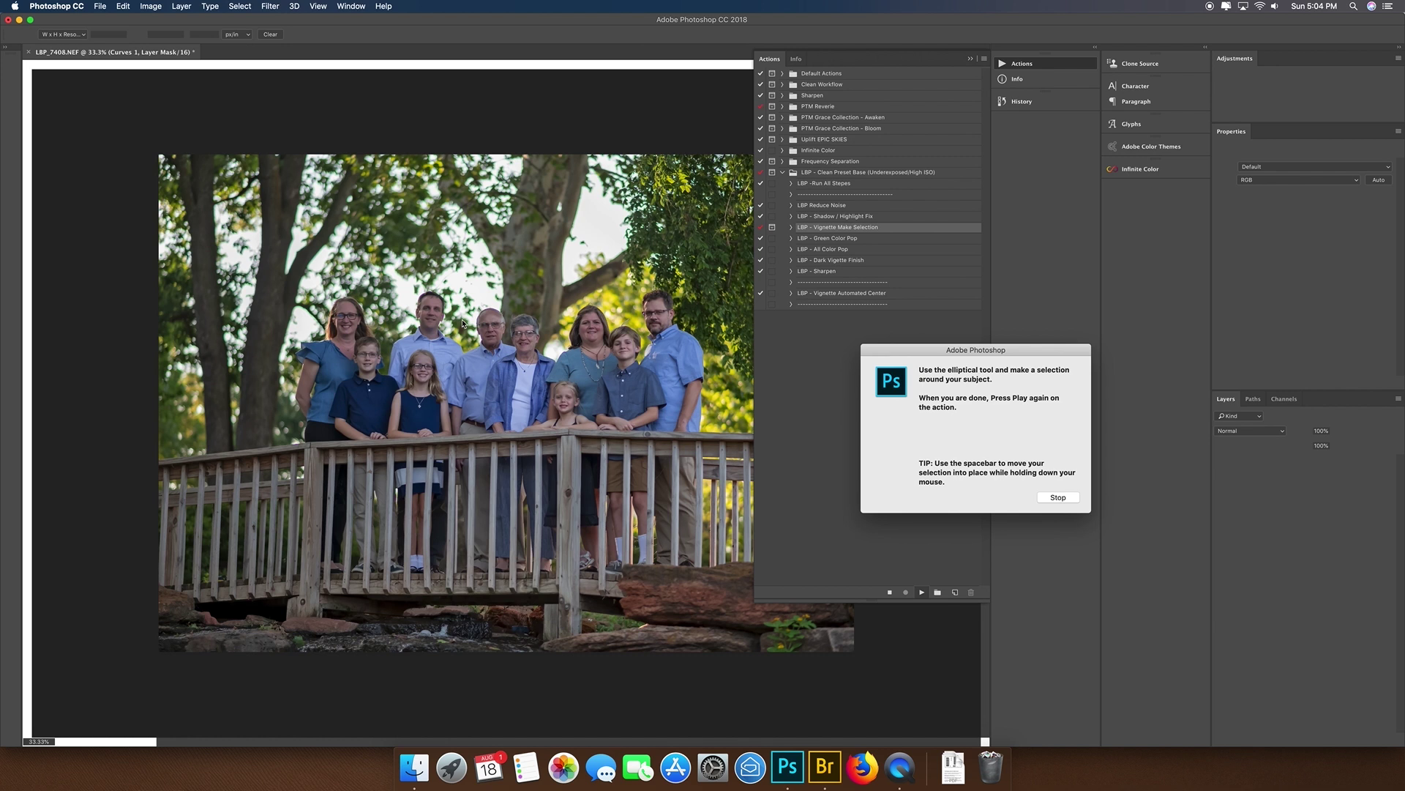
left_click(1060, 498)
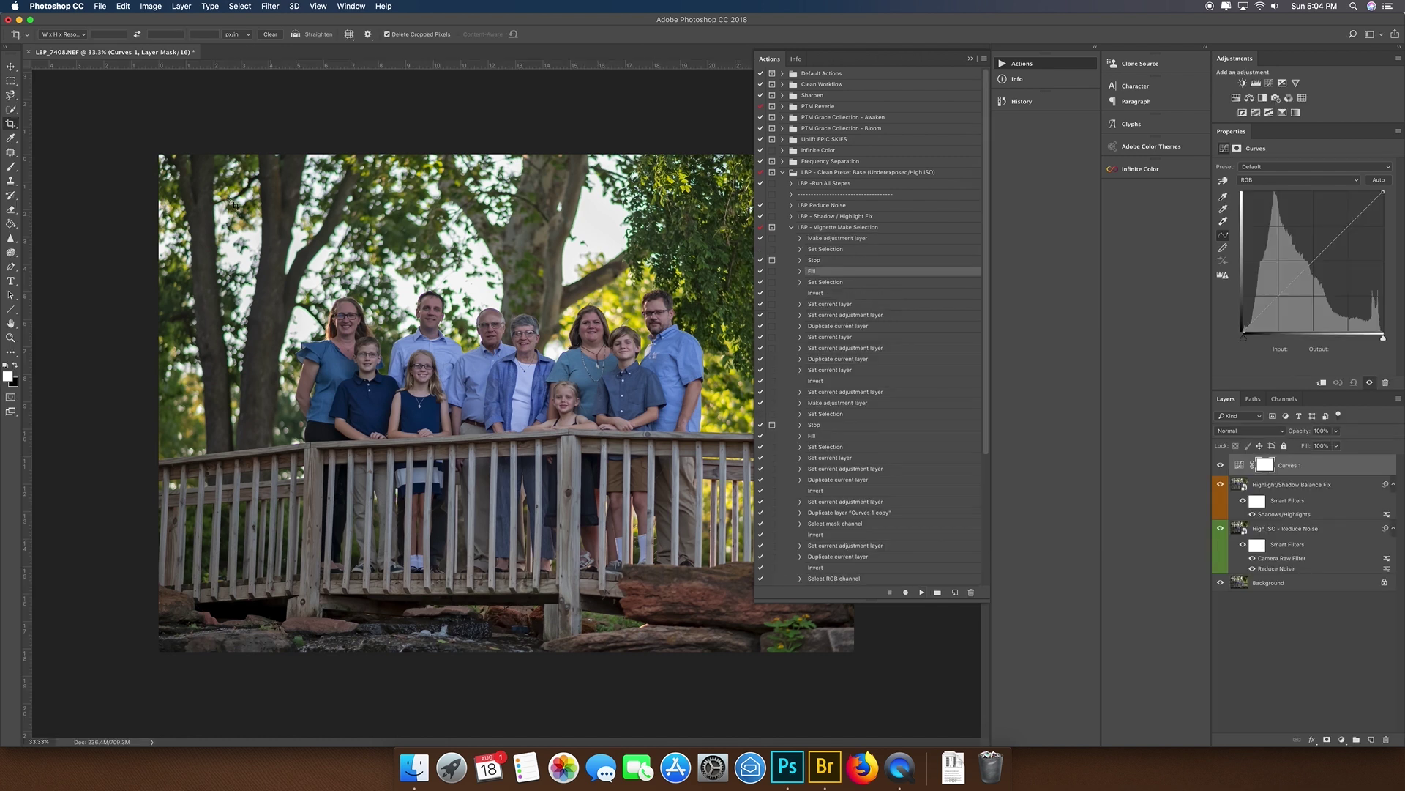
left_click(11, 81)
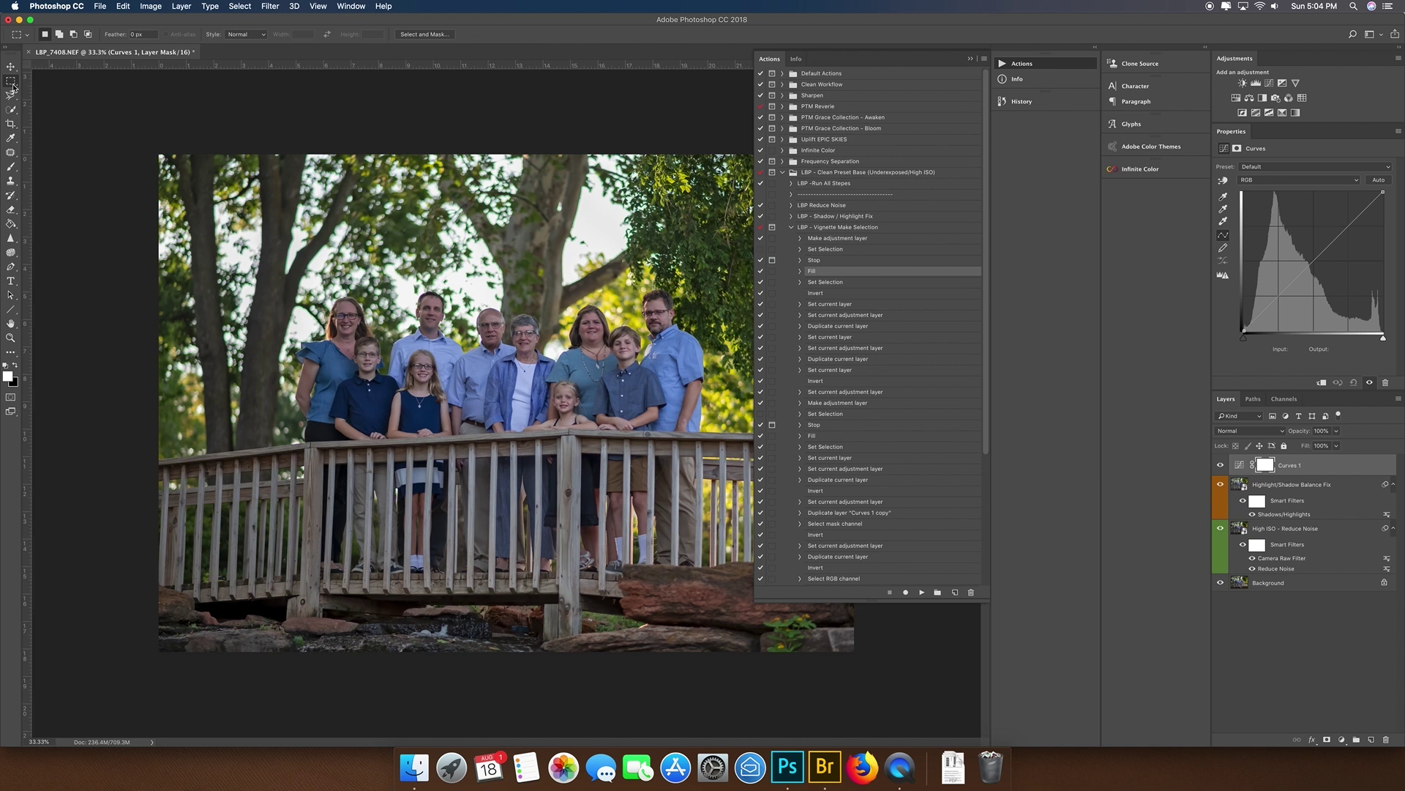
right_click(13, 86)
left_click(36, 91)
left_click_drag(298, 283, 781, 618)
mouse_move(781, 618)
left_mouse_down()
mouse_move(681, 581)
mouse_move(752, 584)
mouse_move(806, 613)
mouse_move(761, 597)
mouse_move(797, 613)
mouse_move(778, 612)
left_mouse_up()
left_click(921, 593)
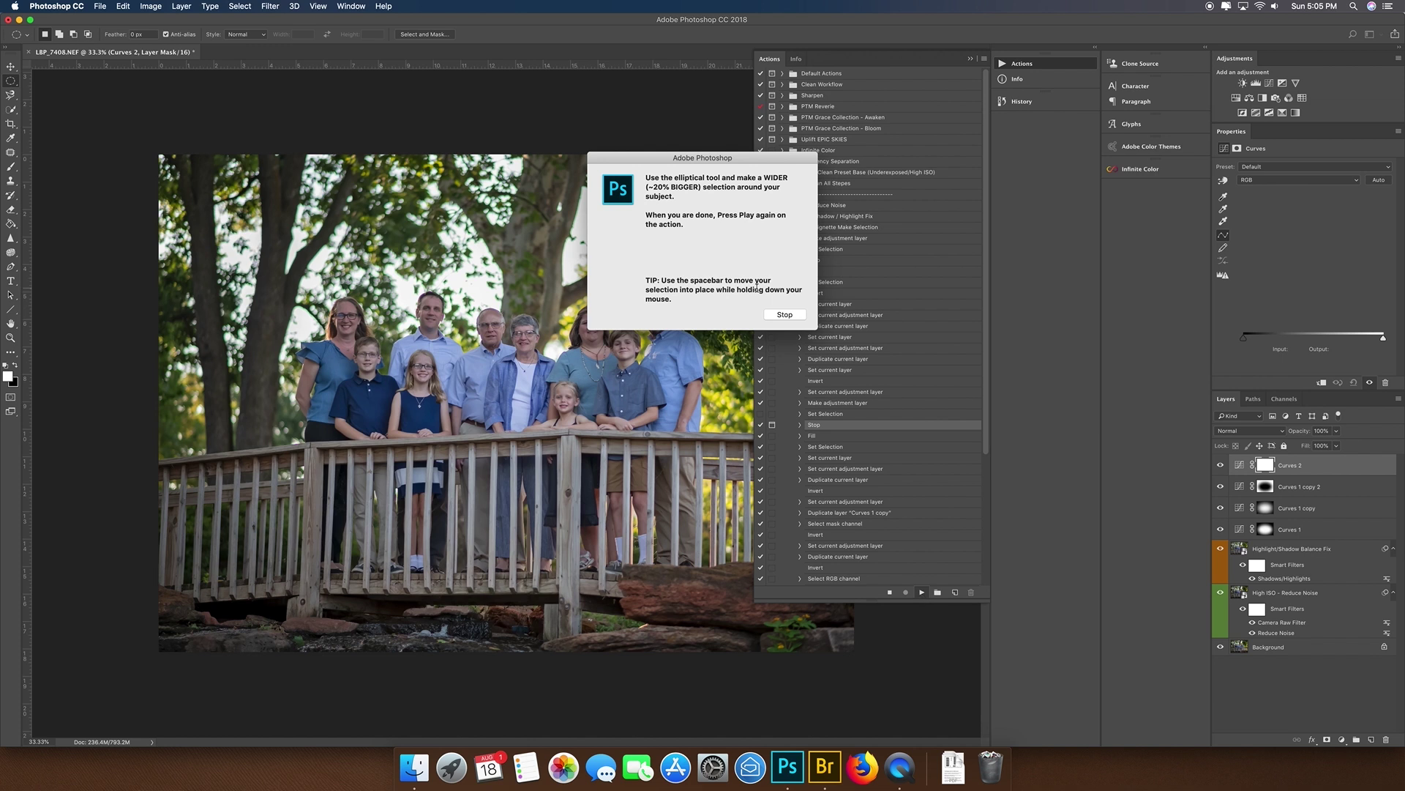
Step: Draw a wider oval around the family and let the action finish
left_click(780, 316)
left_click_drag(230, 215, 852, 649)
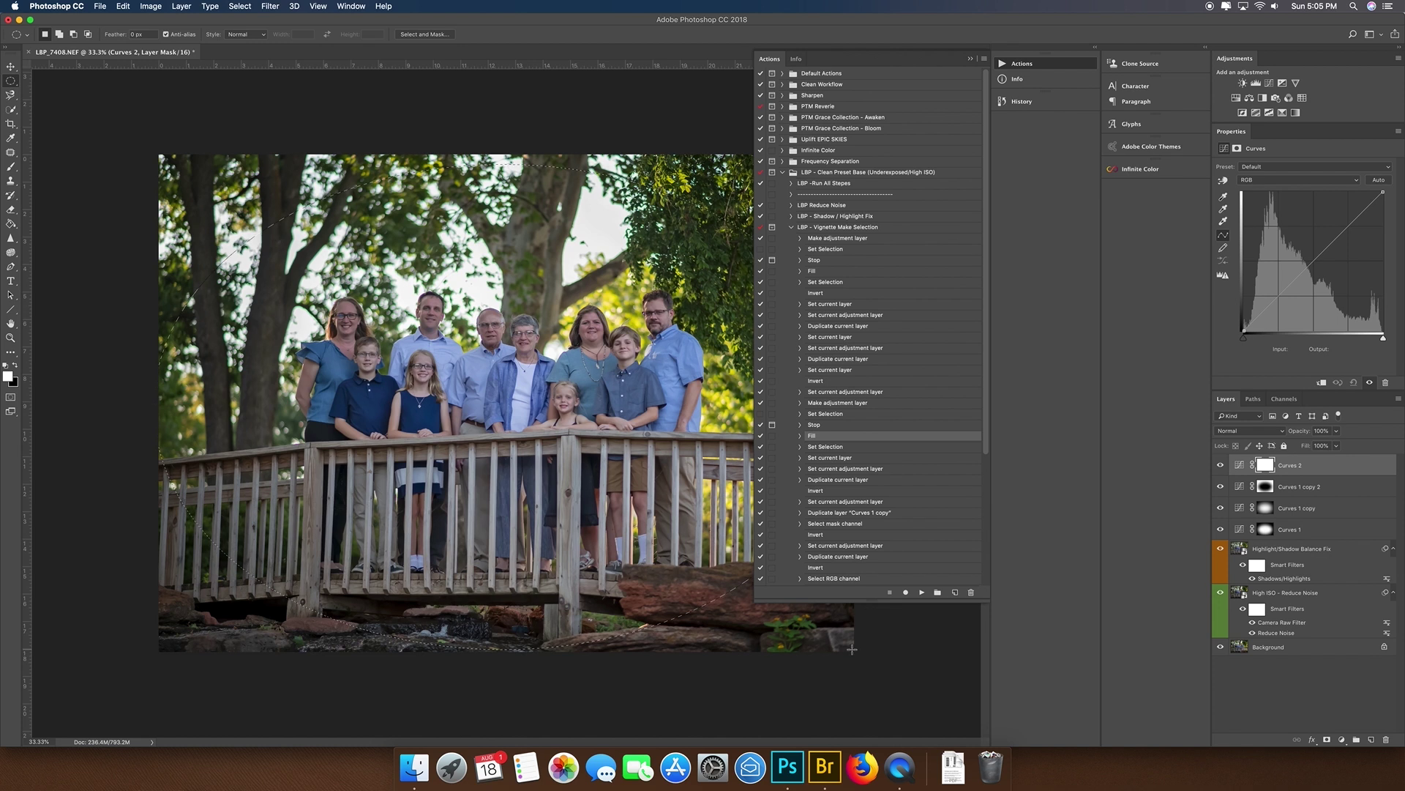
left_click(923, 593)
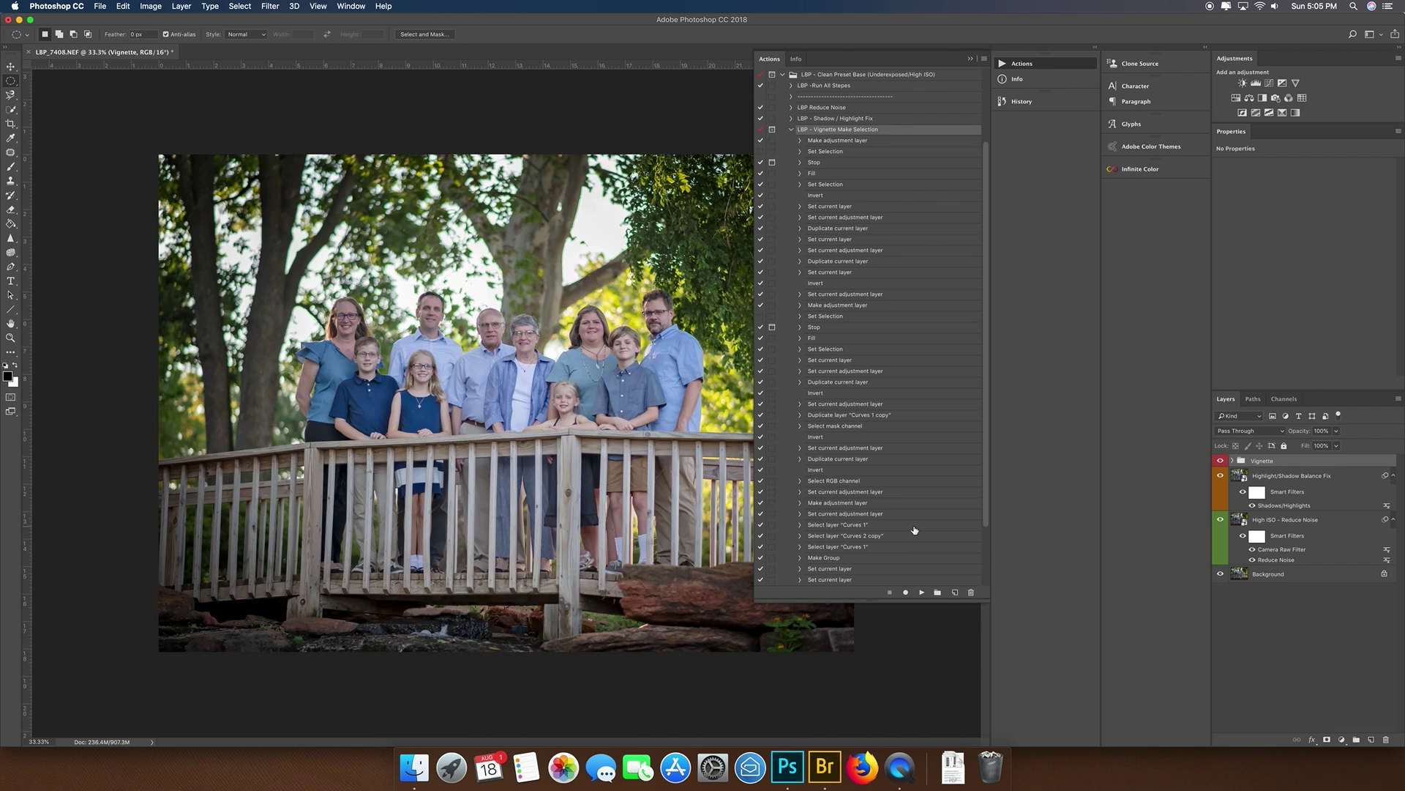
Step: Play Green Color Pop, All Color Pop, Dark Vigette Finish and Sharpen actions in turn
left_click(790, 130)
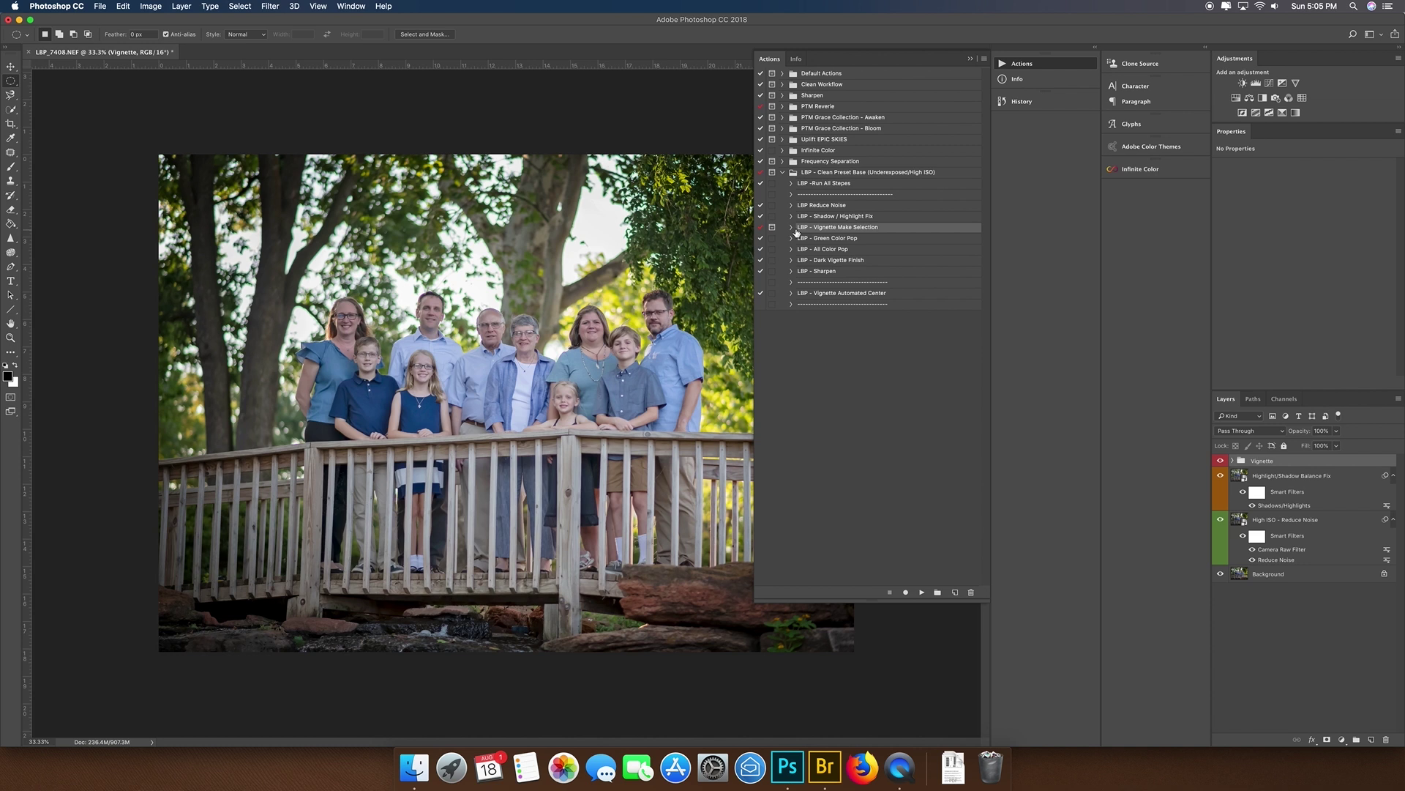
left_click(854, 242)
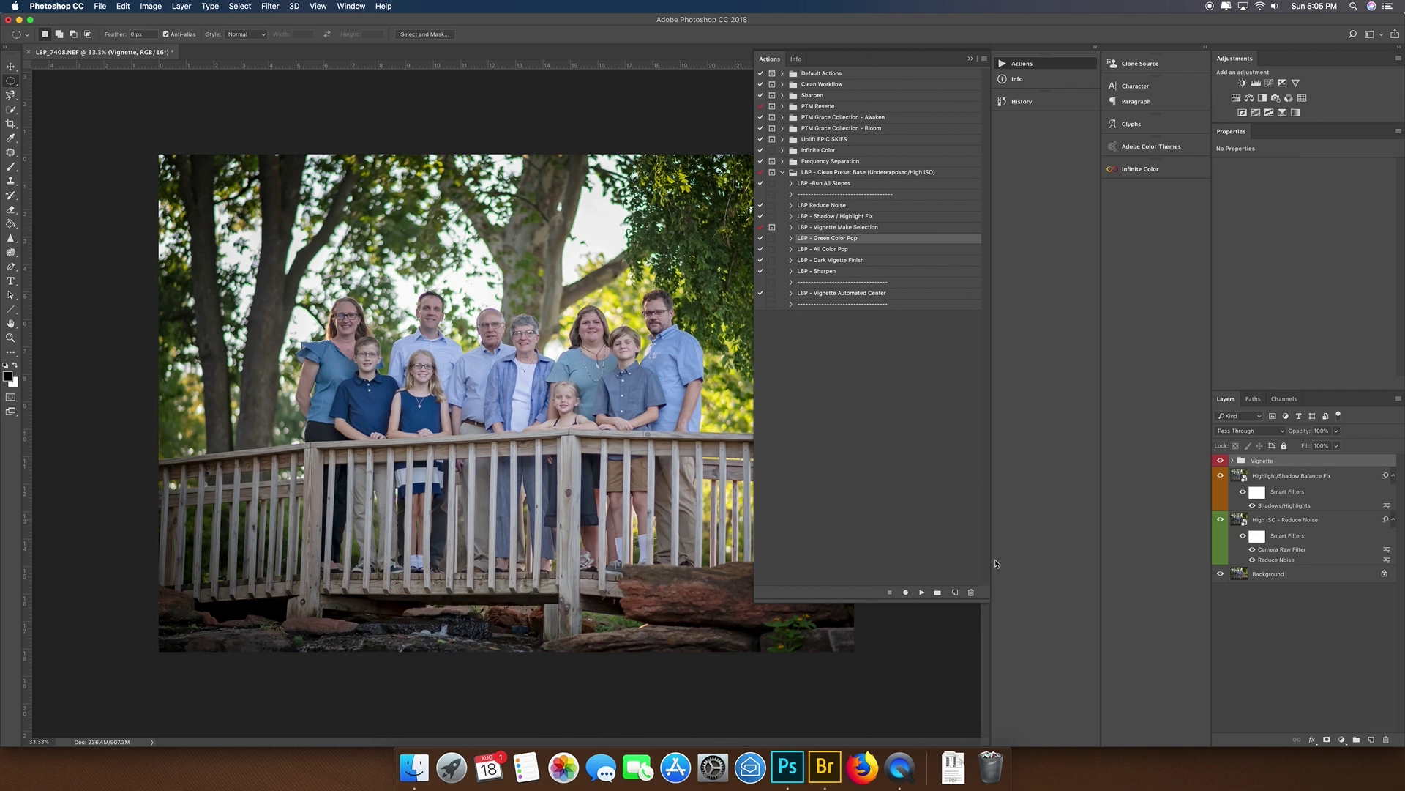
left_click(922, 593)
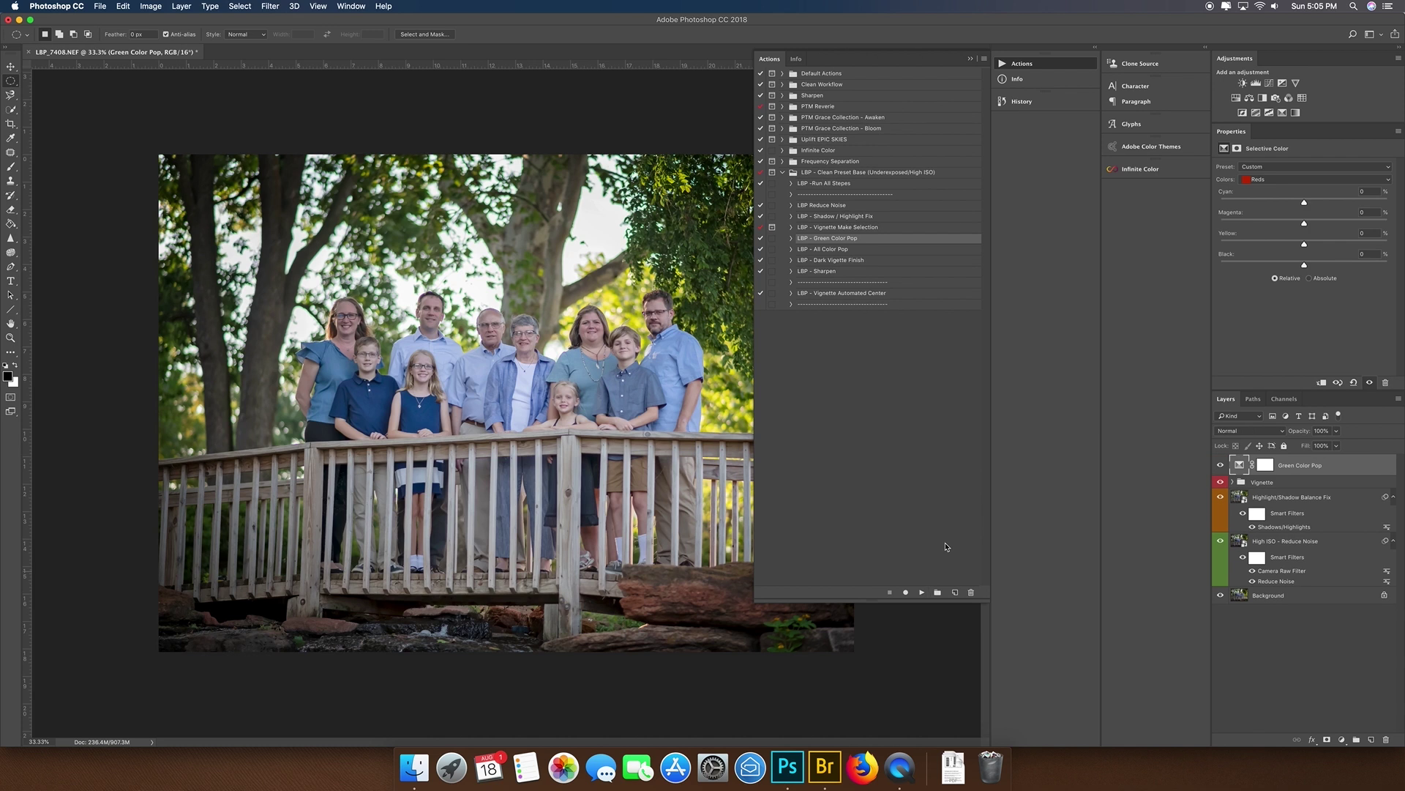
left_click(849, 251)
left_click(922, 593)
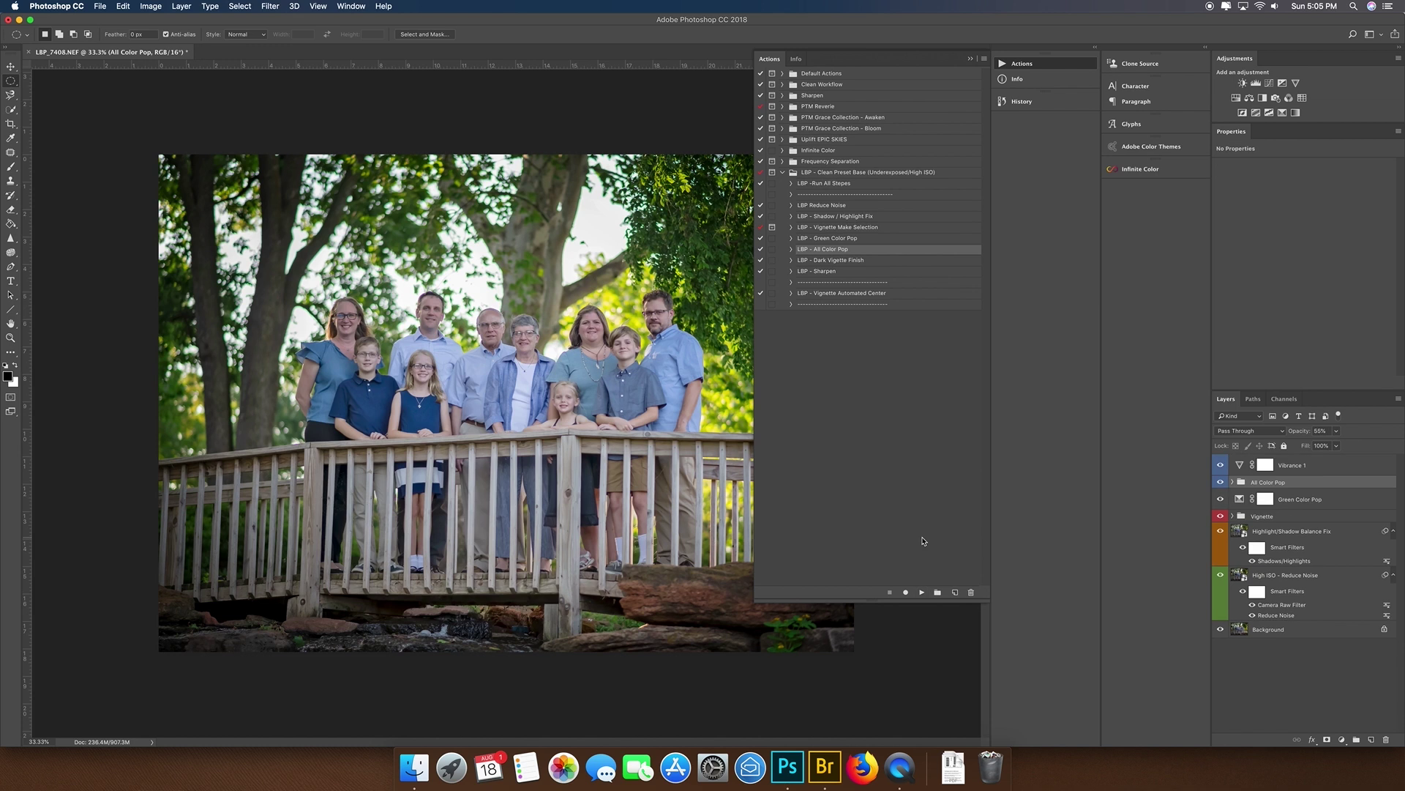
left_click(824, 259)
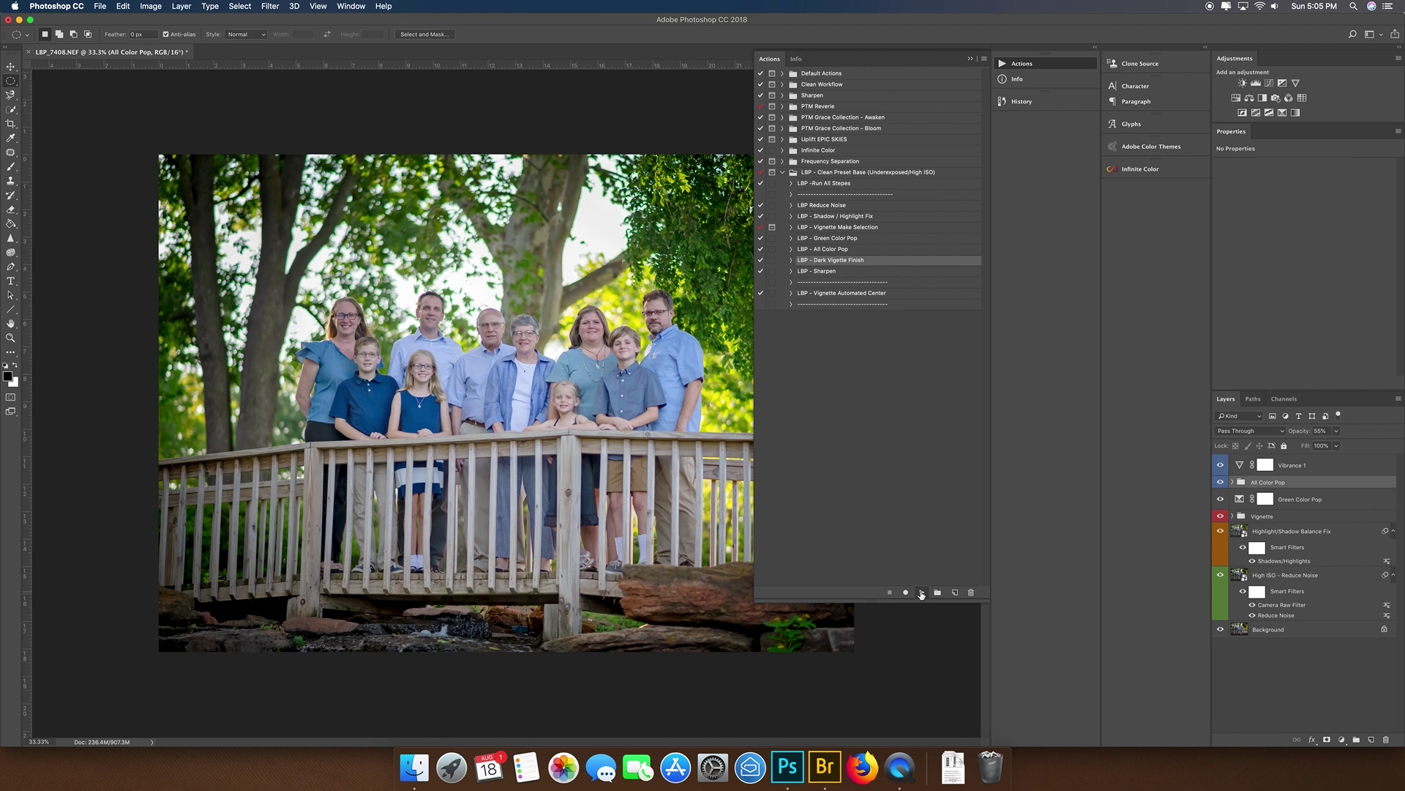
left_click(921, 592)
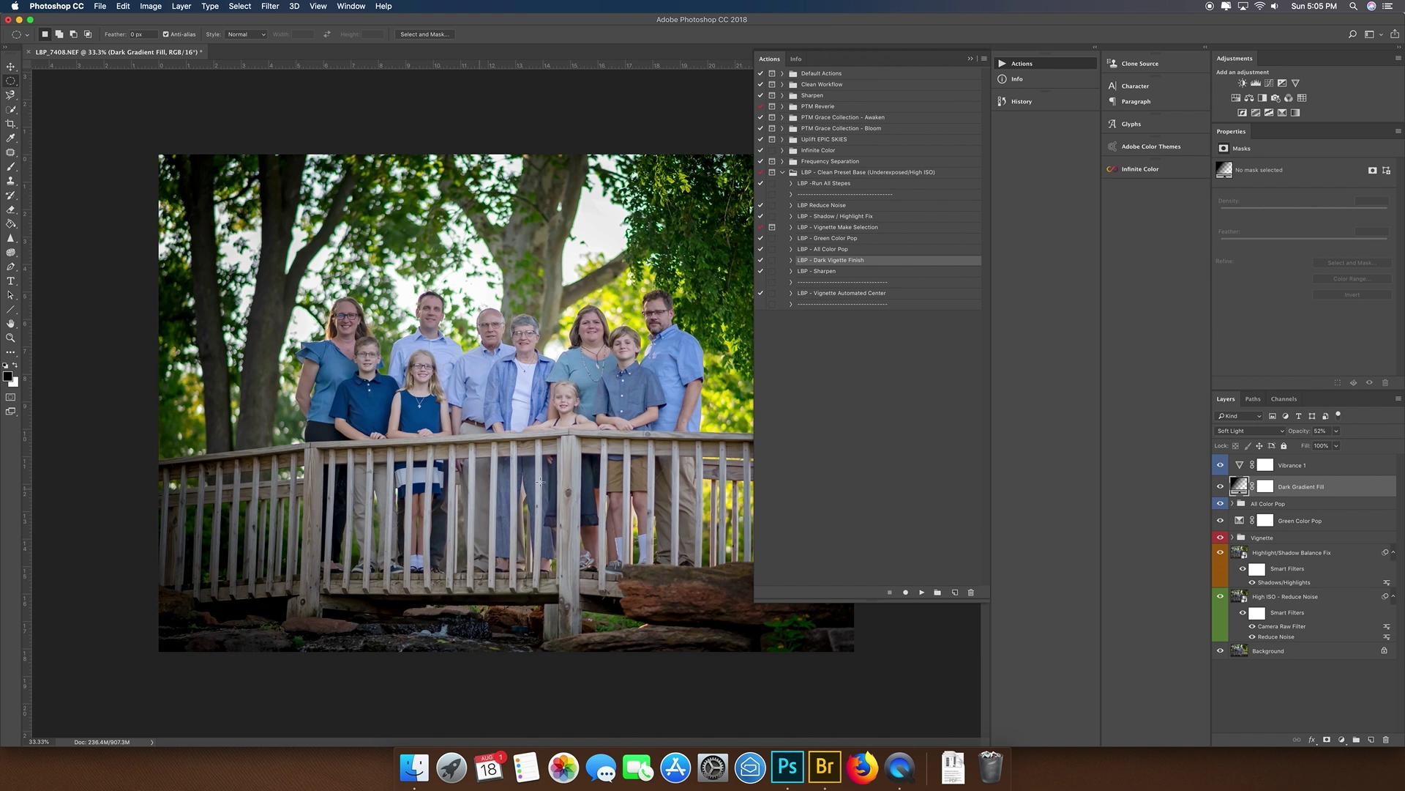
left_click(855, 271)
left_click(922, 593)
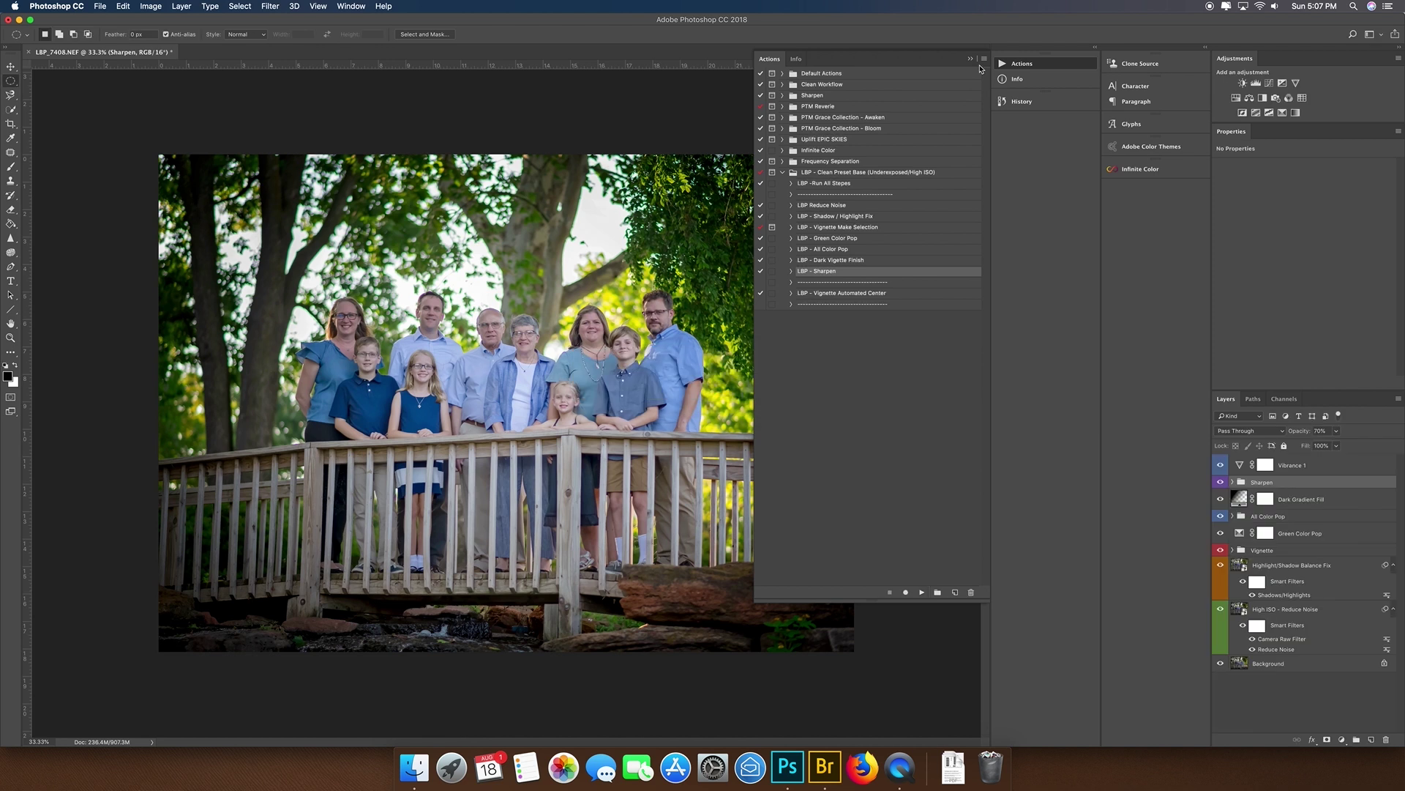
Step: Add a Curves 4 layer and fill a selected area of its mask with black
left_click(916, 109)
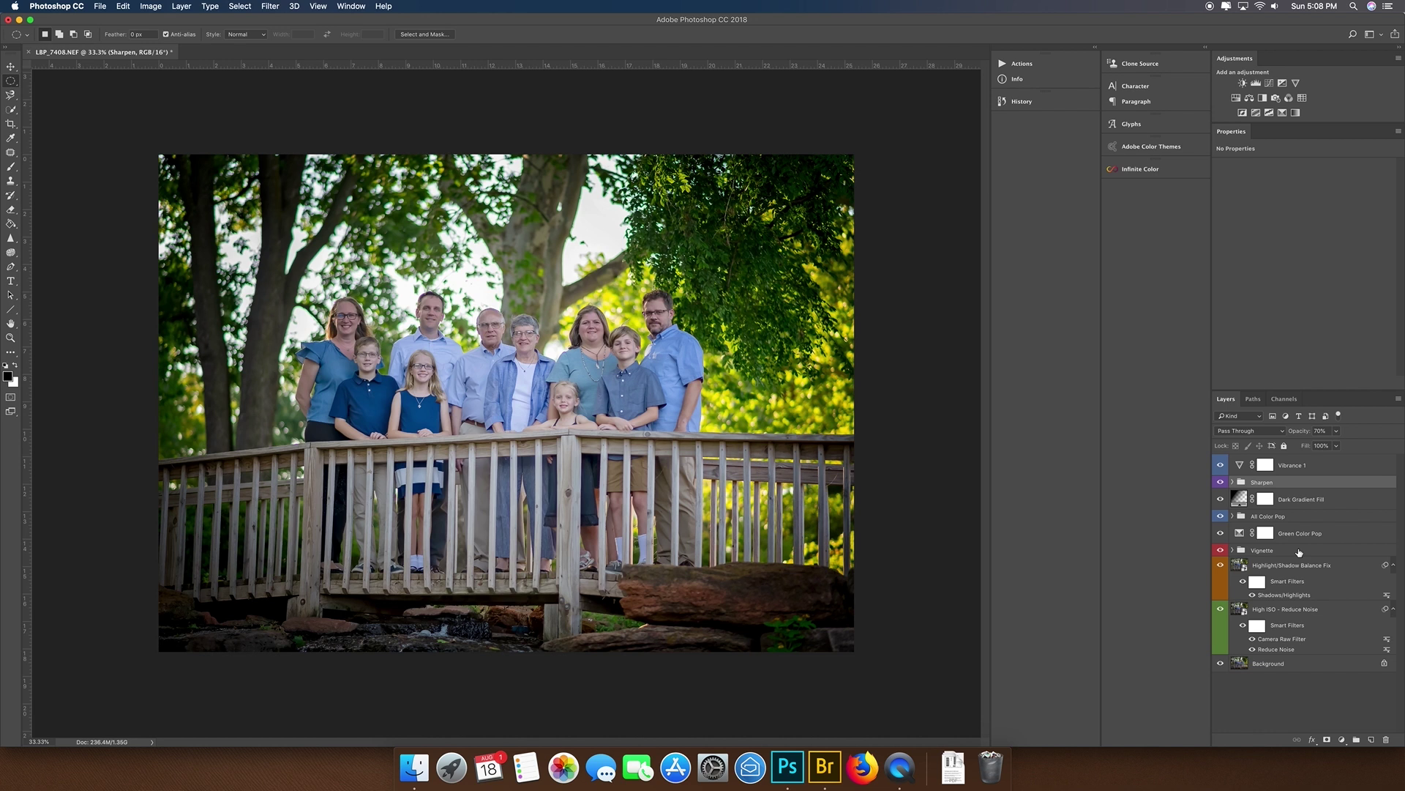
left_click(1271, 83)
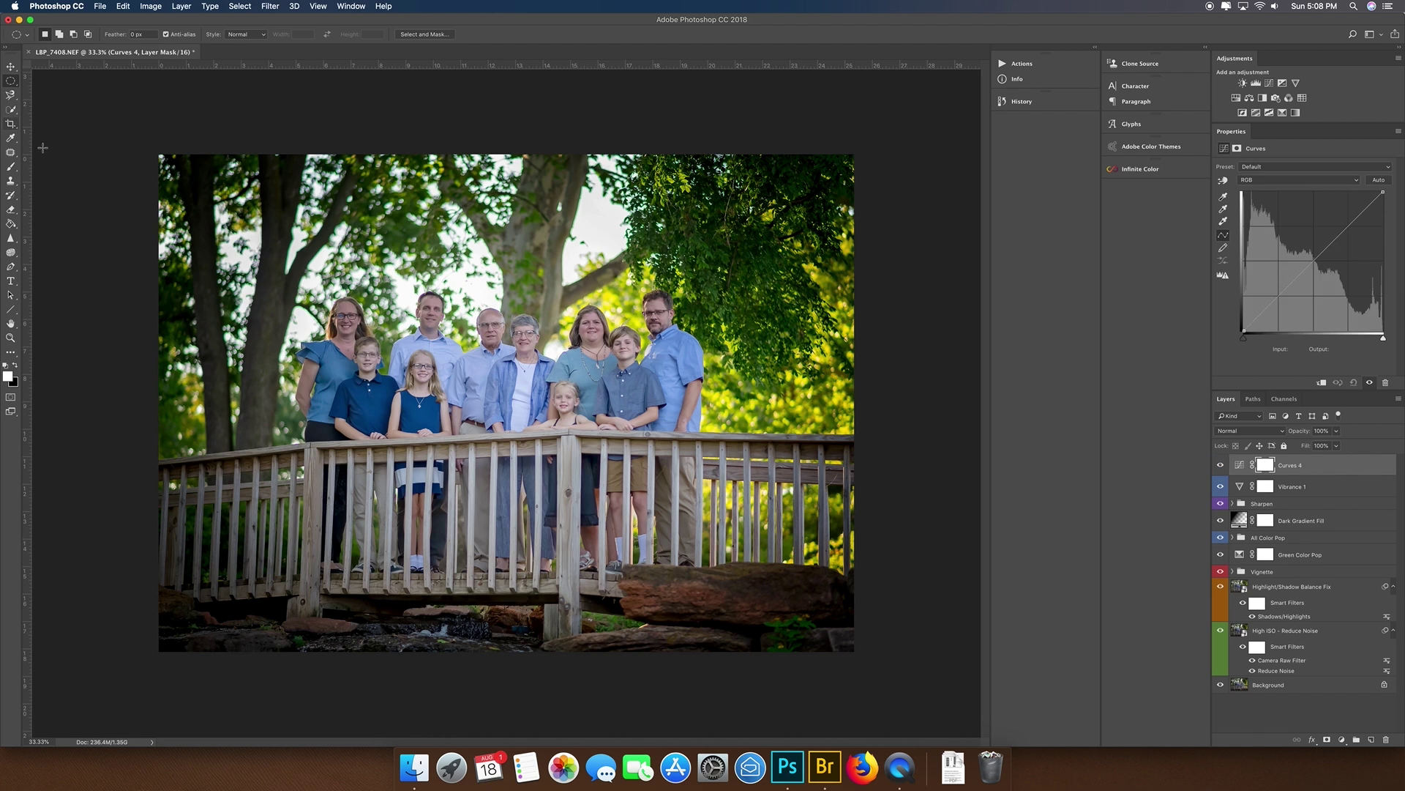
left_click_drag(260, 268, 388, 481)
right_click(318, 396)
left_click(359, 530)
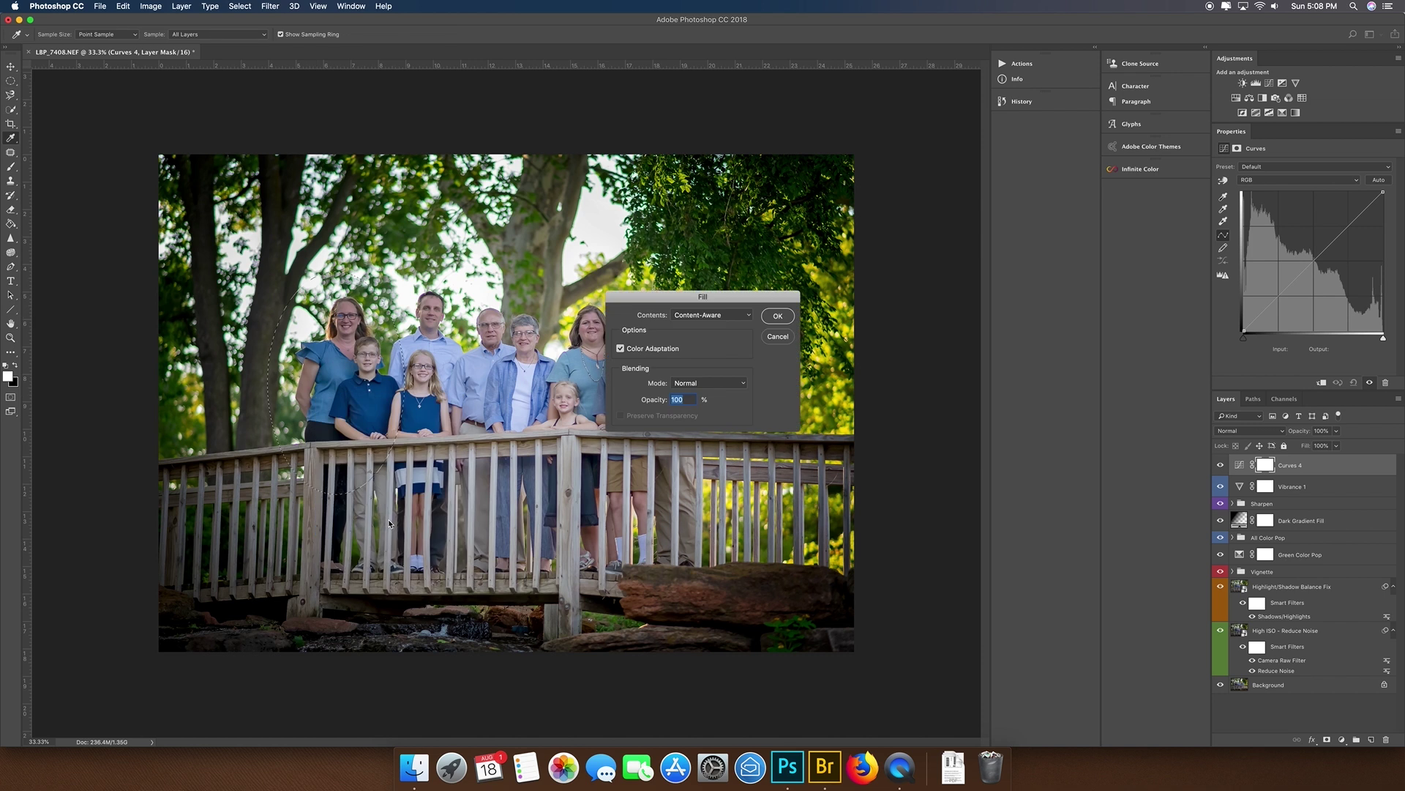
left_click(733, 320)
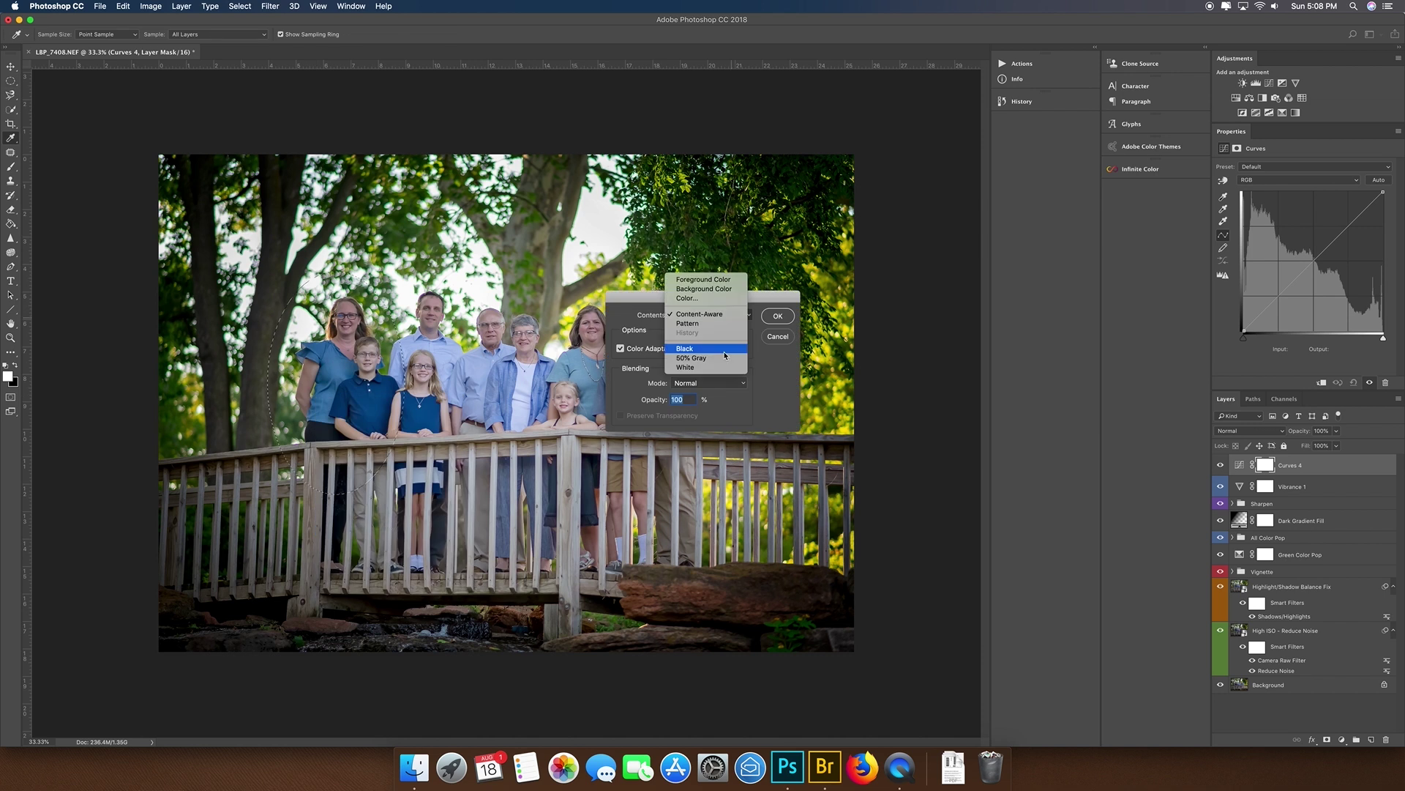
left_click(725, 350)
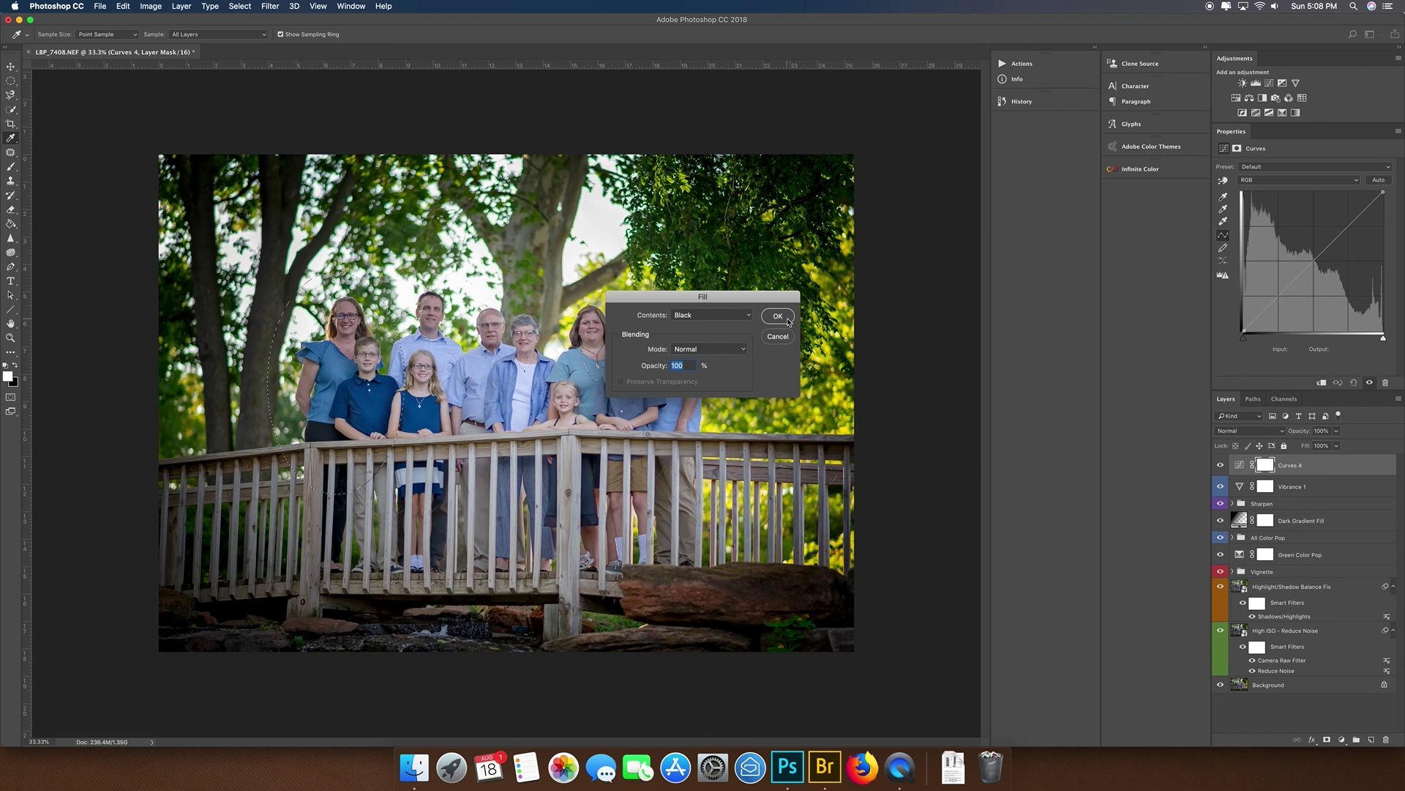
left_click(788, 321)
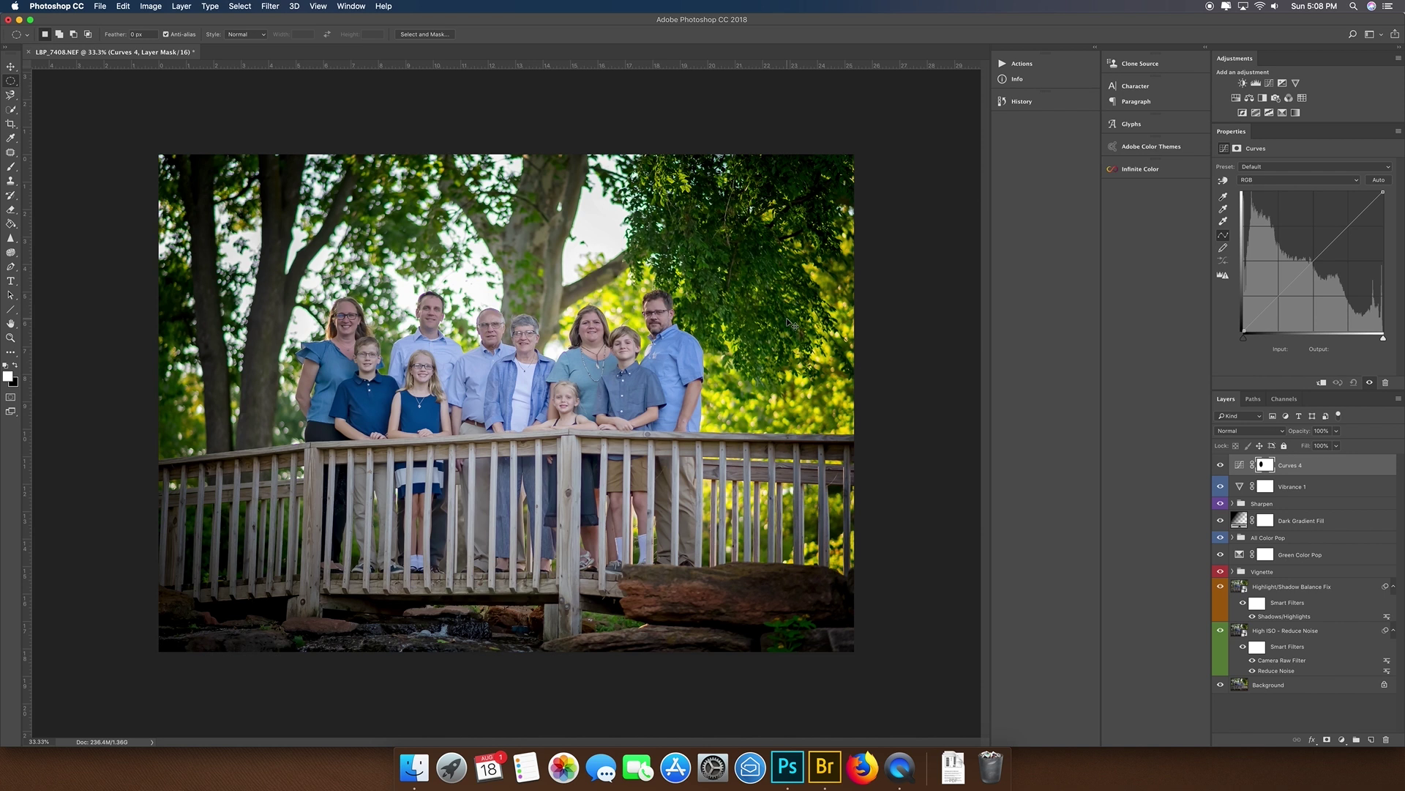
key("Delete")
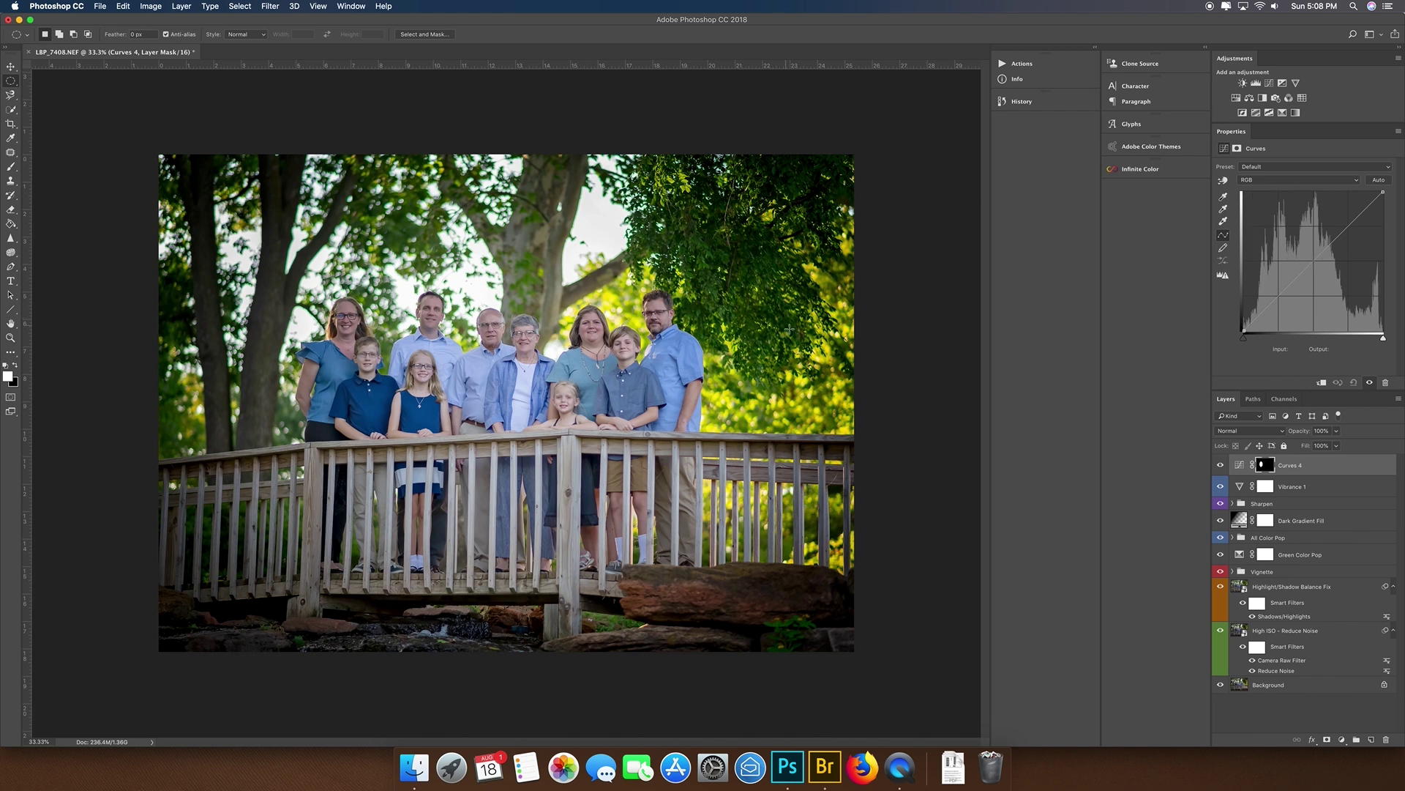
Step: Feather the Curves 4 mask edge to about 242.3 px
left_click(1266, 465)
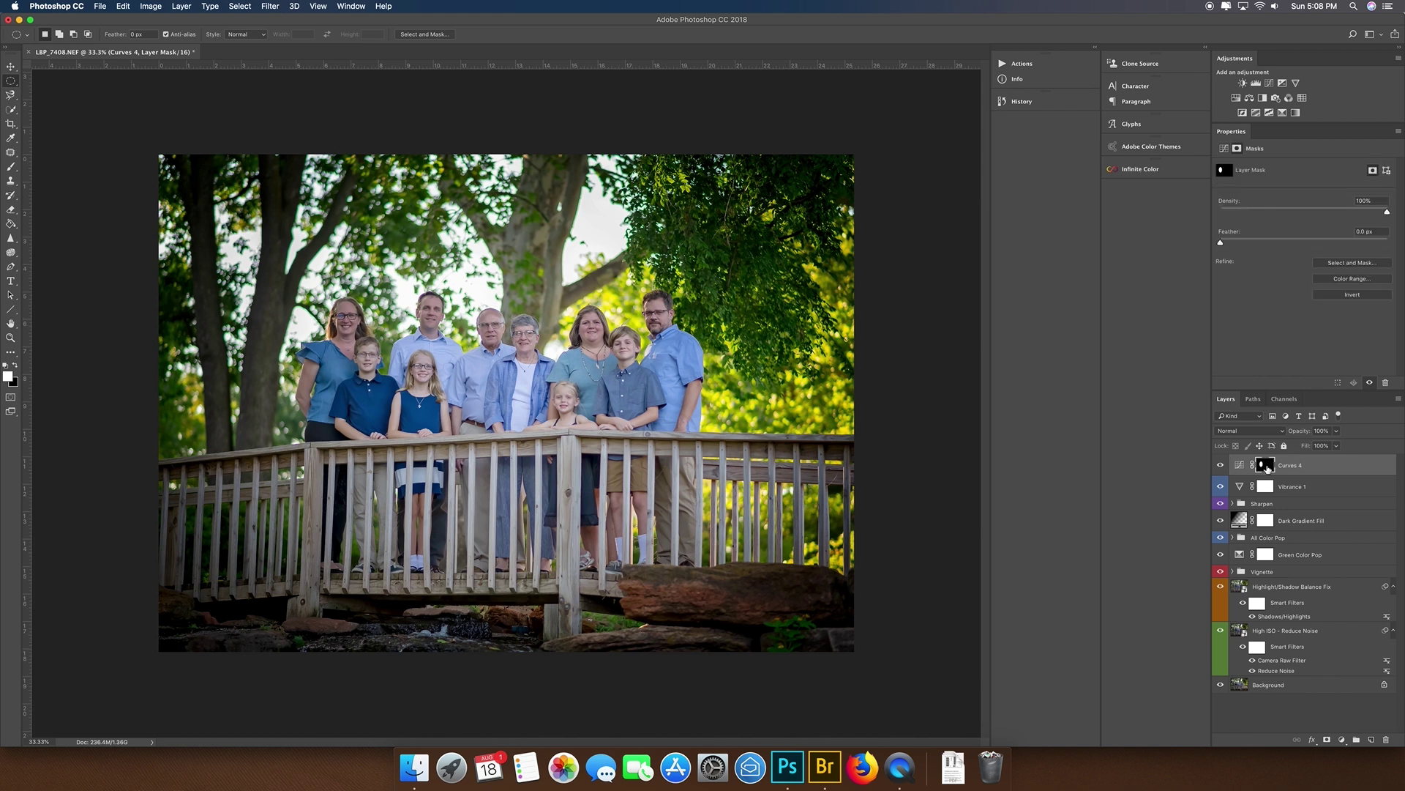
left_click_drag(1220, 243, 1360, 249)
left_click(1349, 248)
left_click(1237, 465)
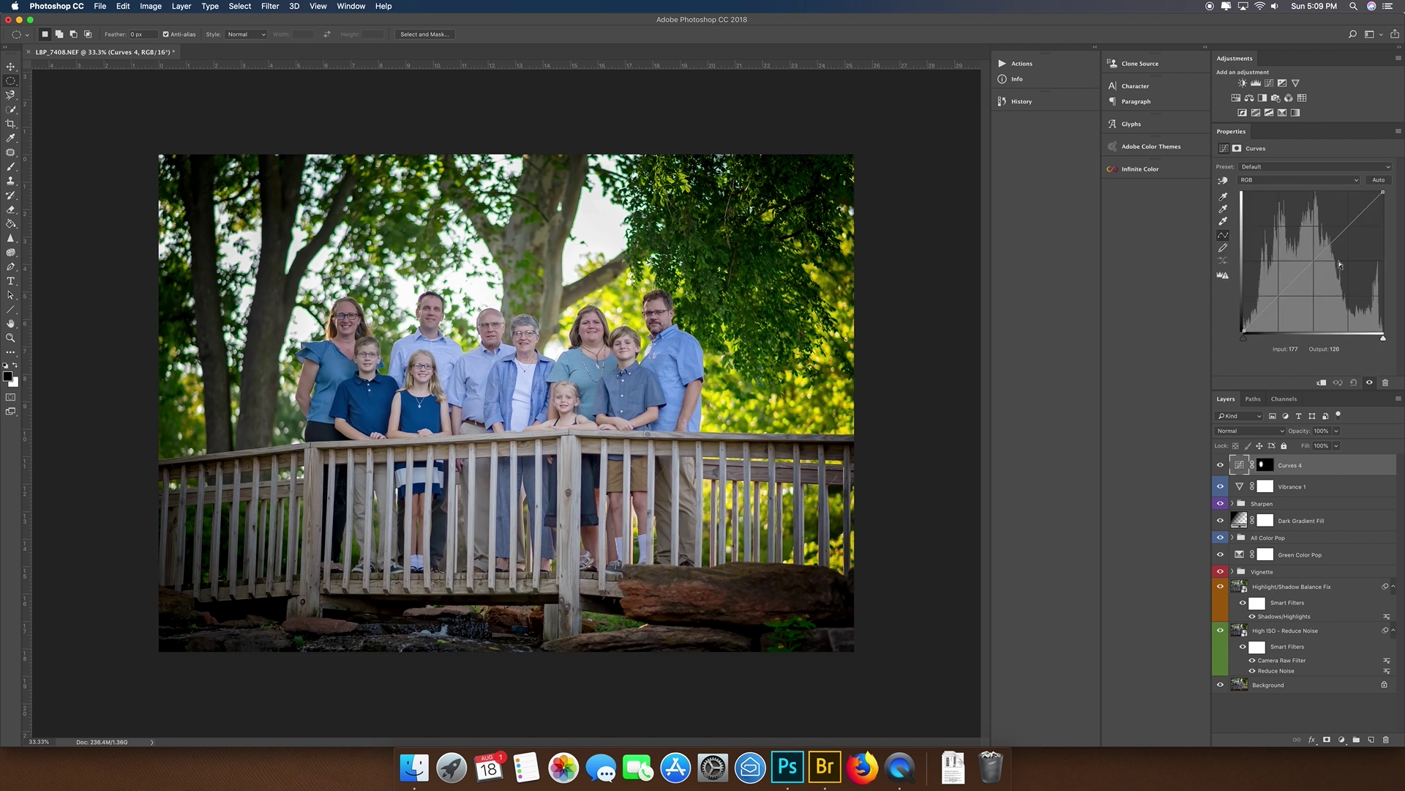
Step: Lift the Curves 4 curve to Input 69, Output 91 and select Dark Gradient Fill
left_click_drag(1289, 286, 1281, 281)
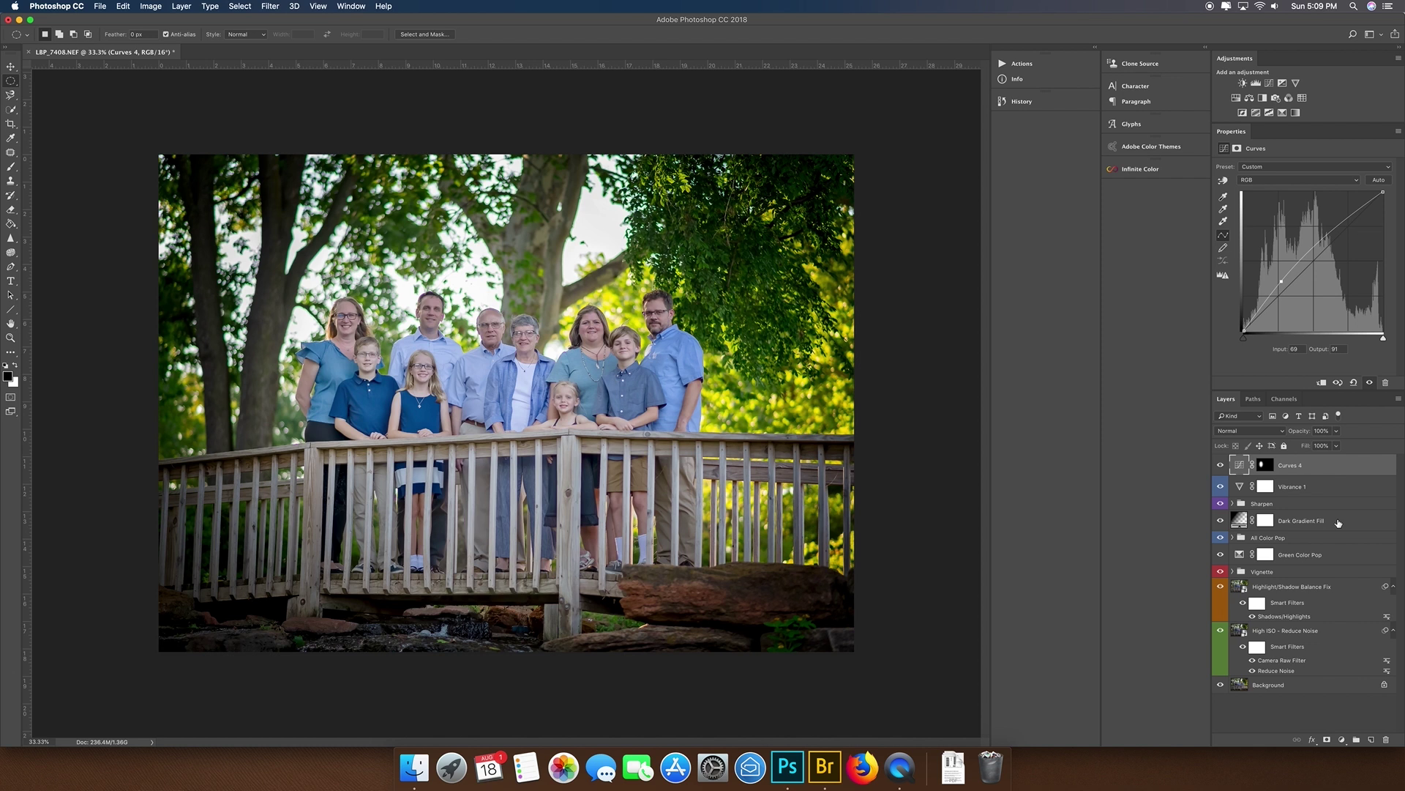
left_click(1338, 523)
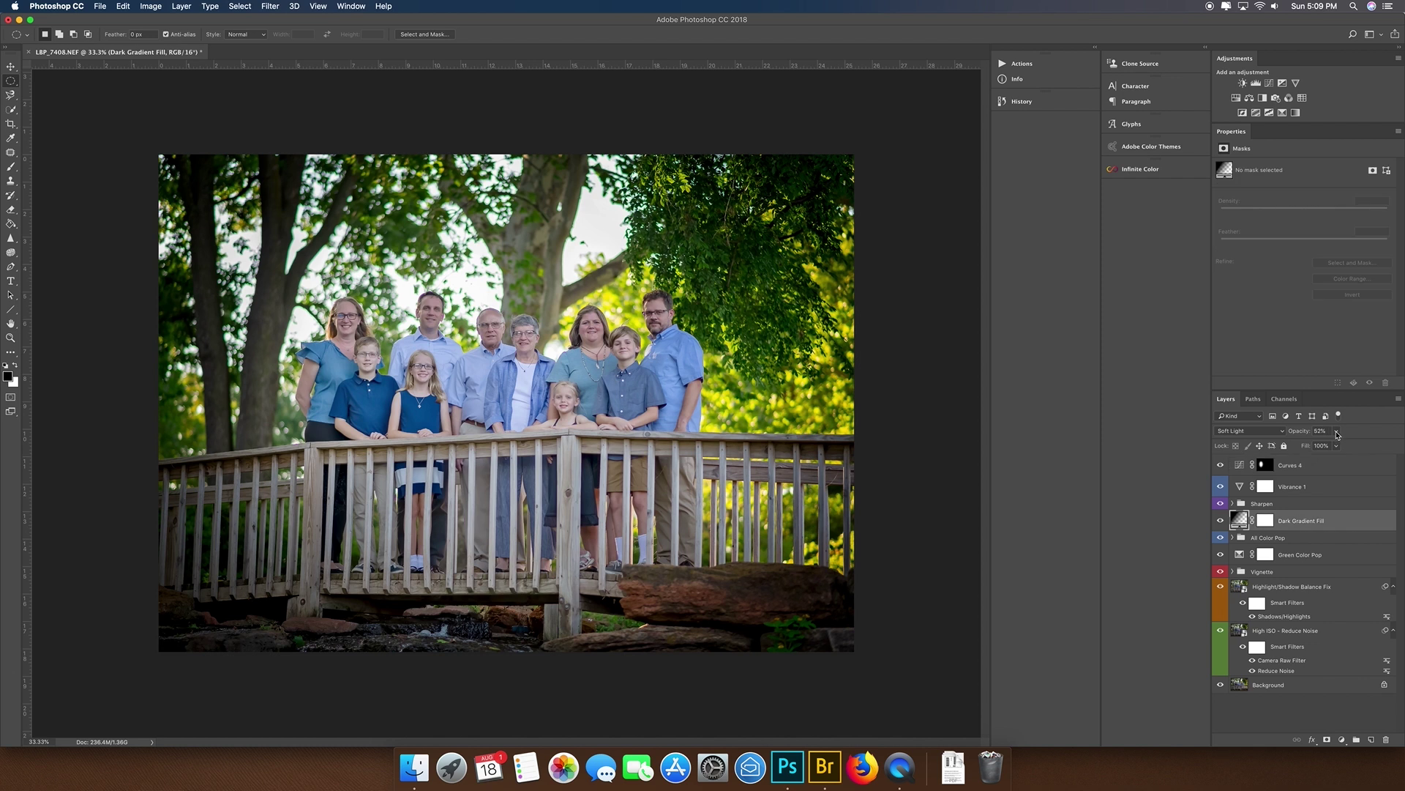
Step: Lower the Dark Gradient Fill layer to 40% opacity and reopen the Shadows/Highlights filter settings
left_click(1337, 432)
left_click_drag(1337, 447, 1331, 447)
double_click(1285, 617)
left_click_drag(699, 238, 944, 323)
Step: Set the Shadows/Highlights Highlights Amount to 20% and apply the filter
left_click_drag(884, 419, 954, 417)
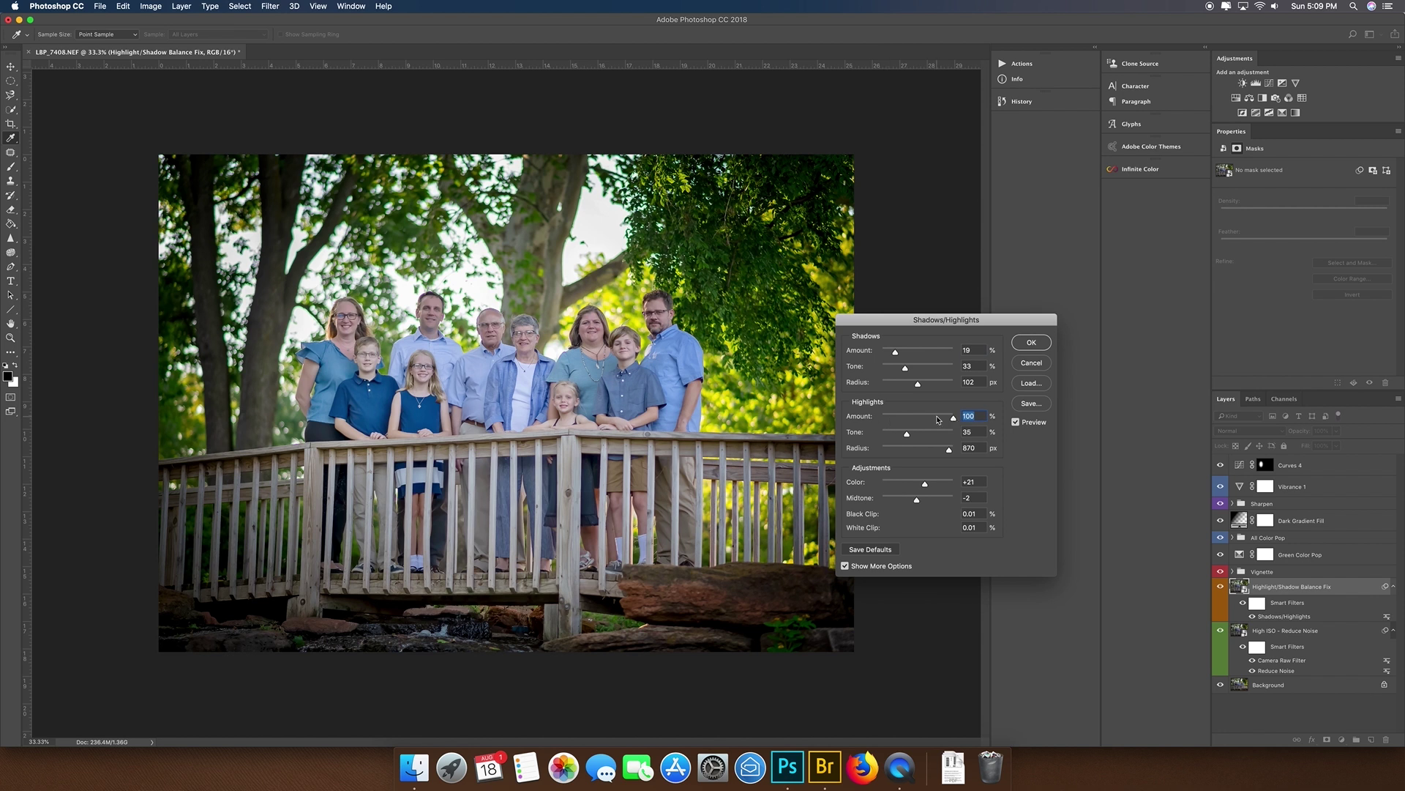
key("Tab")
key("shift+Tab")
type("10")
left_click_drag(887, 422, 964, 426)
type("20")
left_click(1030, 344)
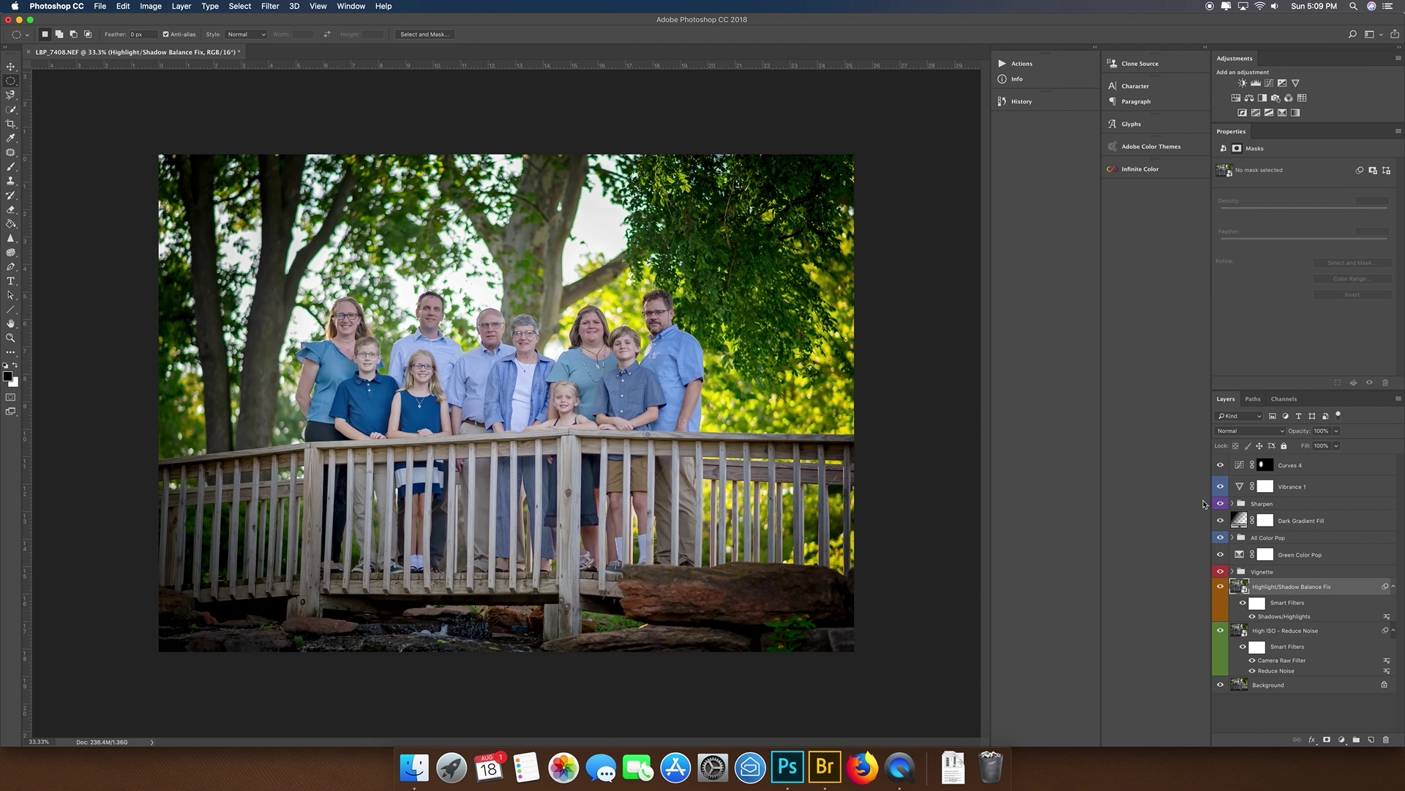
left_click(1241, 573)
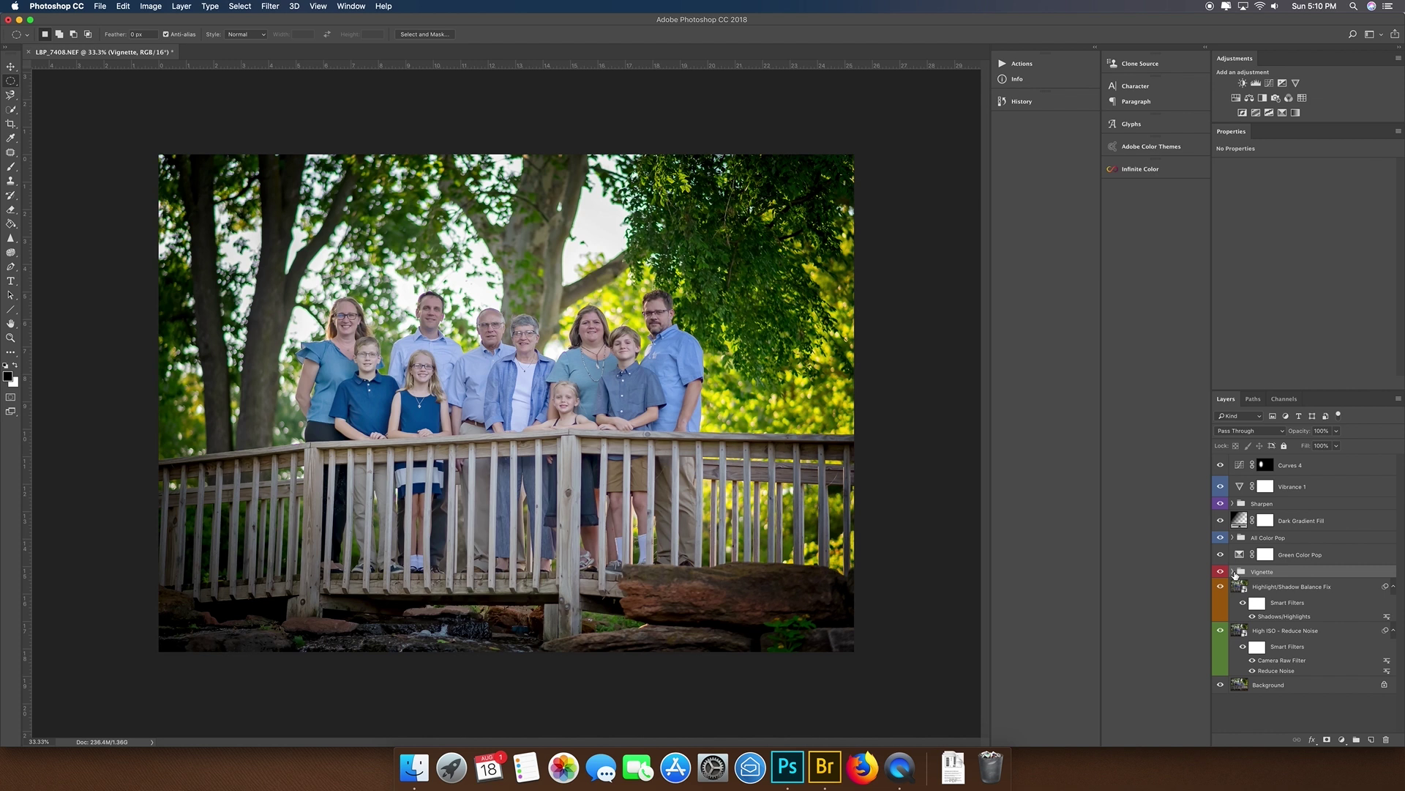
Step: Expand the Vignette group and lower its opacity to 80%
left_click(1233, 571)
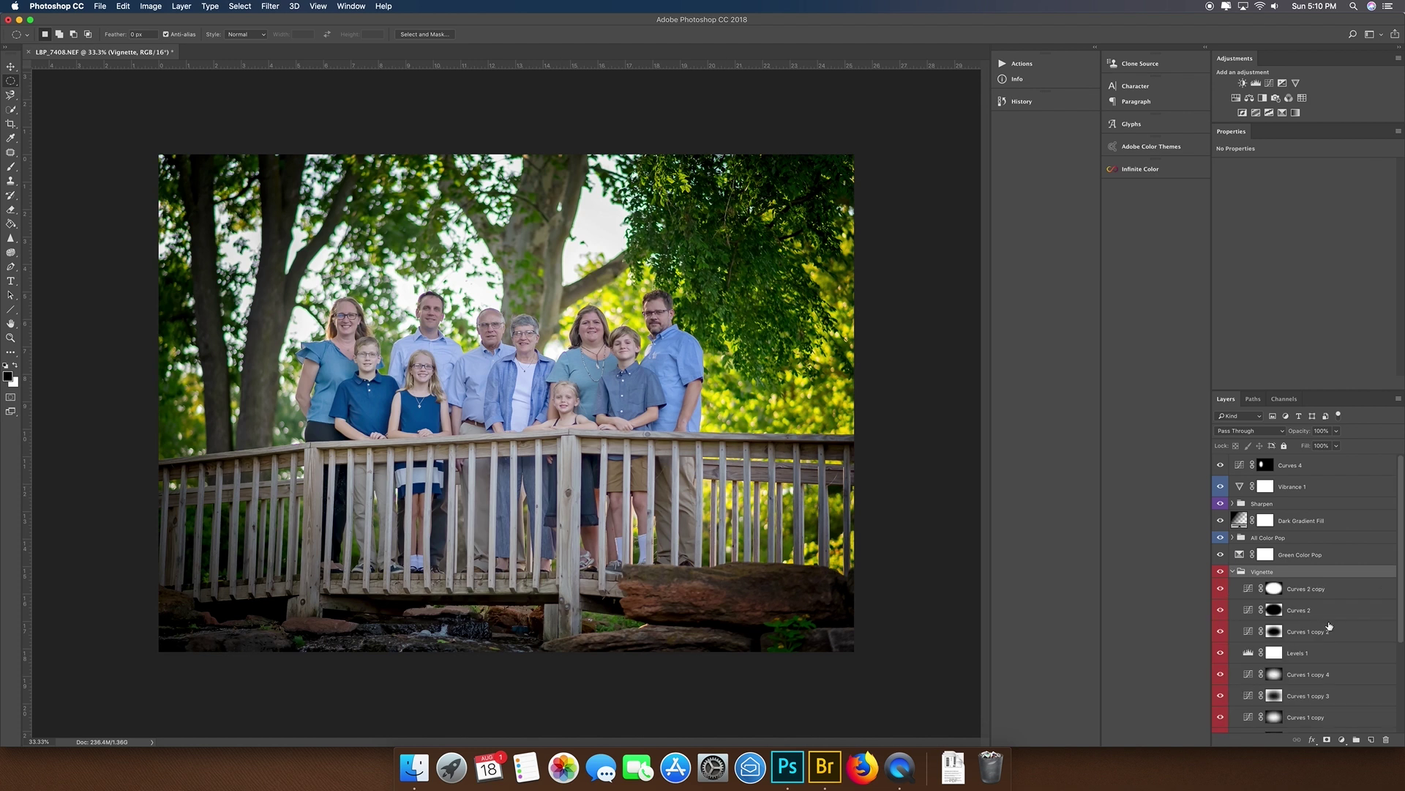
scroll(1329, 627, "down", 3)
left_click(1336, 432)
left_click_drag(1338, 446, 1327, 447)
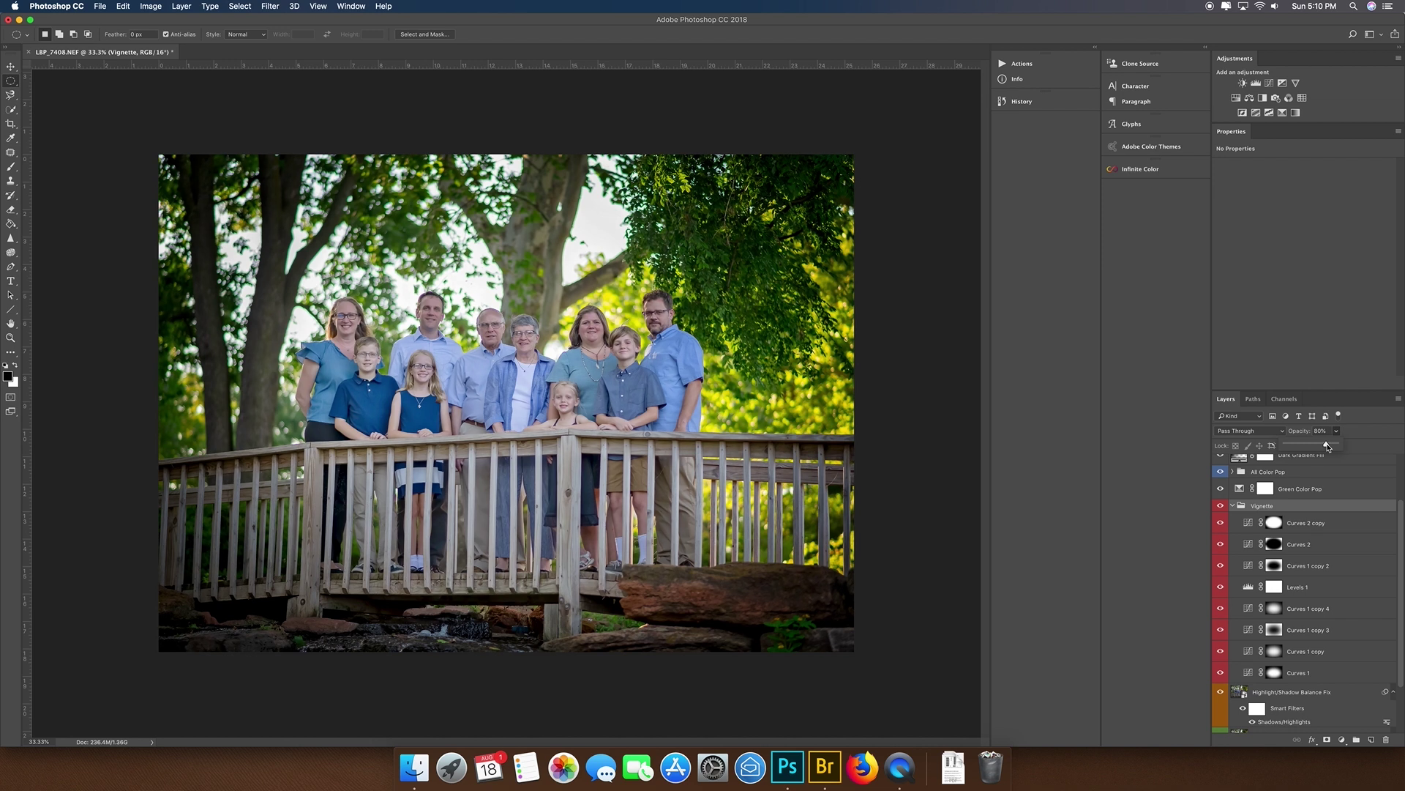
Step: Set Curves 1, Curves 1 copy, Curves 1 copy 4 and Curves 2 copy to 95% opacity, then collapse the group
left_click(1315, 673)
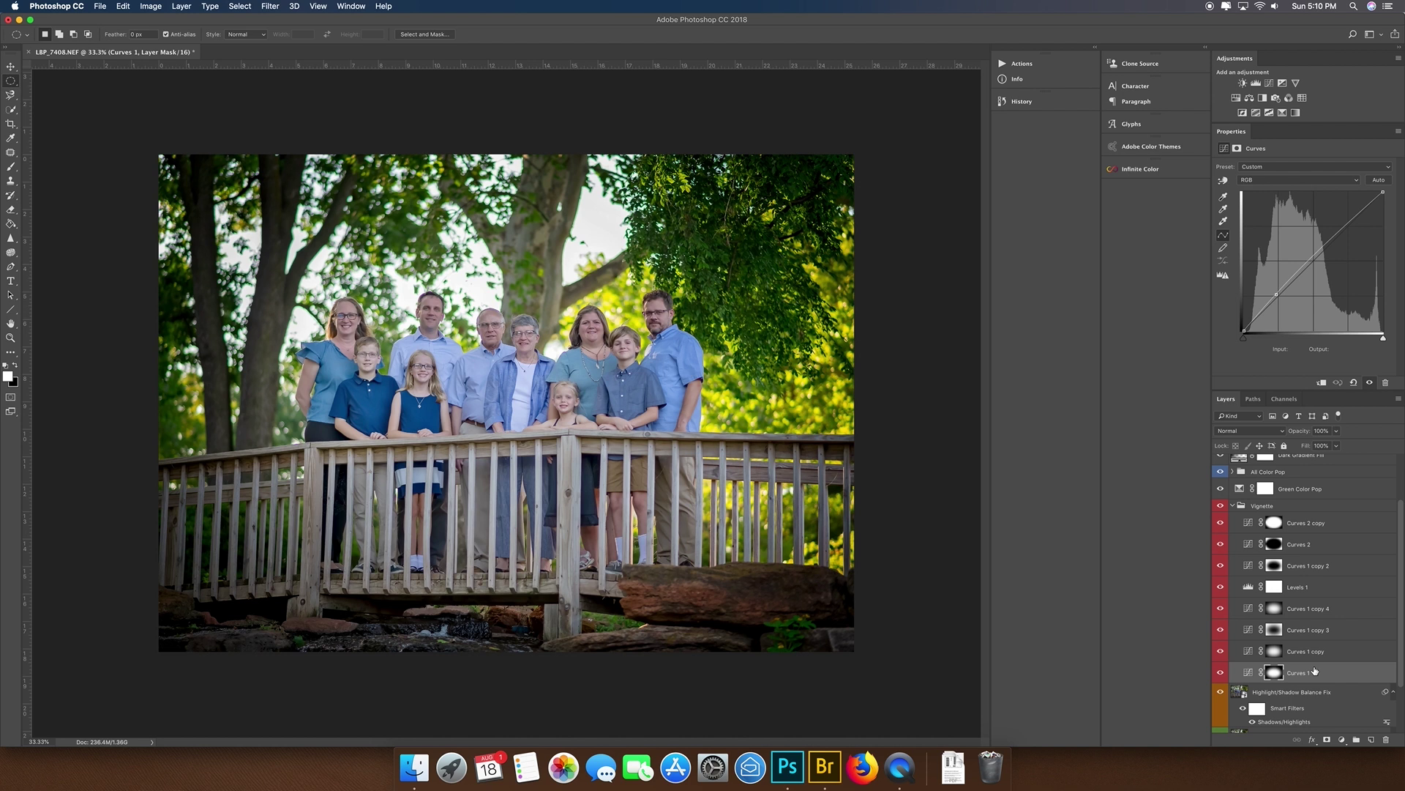
left_click(1316, 651, "shift")
left_click(1313, 609, "super")
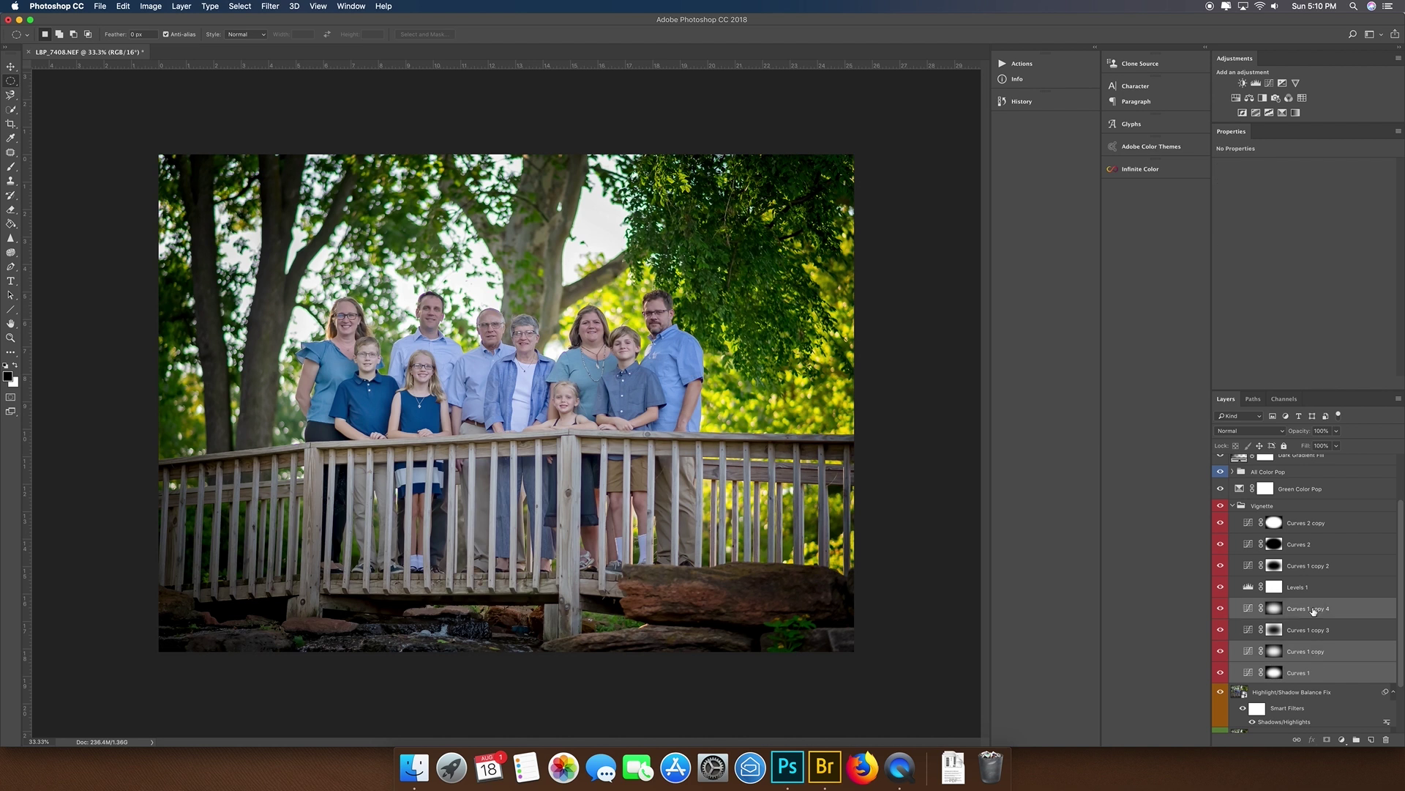
left_click(1314, 525, "super")
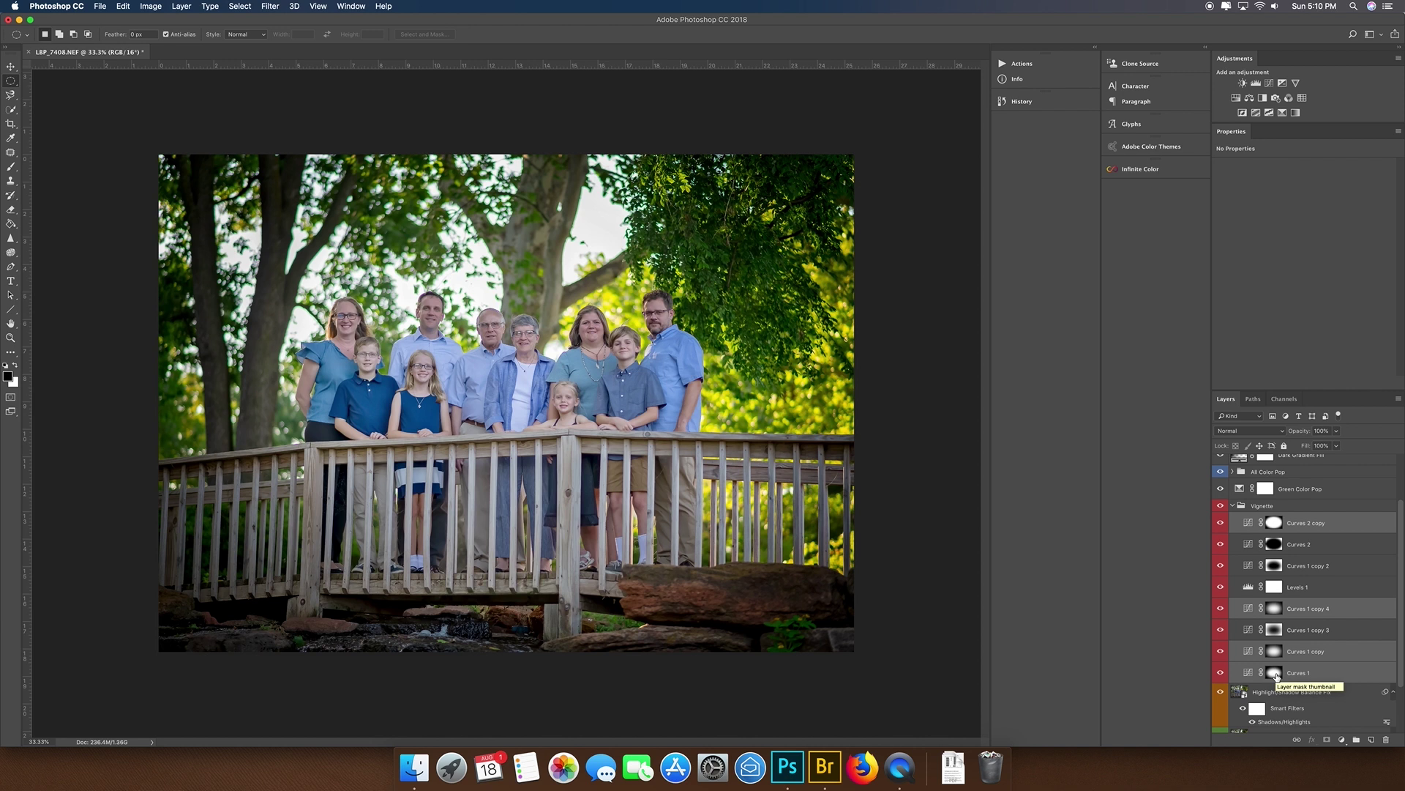
left_click(1336, 431)
left_click_drag(1337, 434, 1326, 448)
left_click(1234, 506)
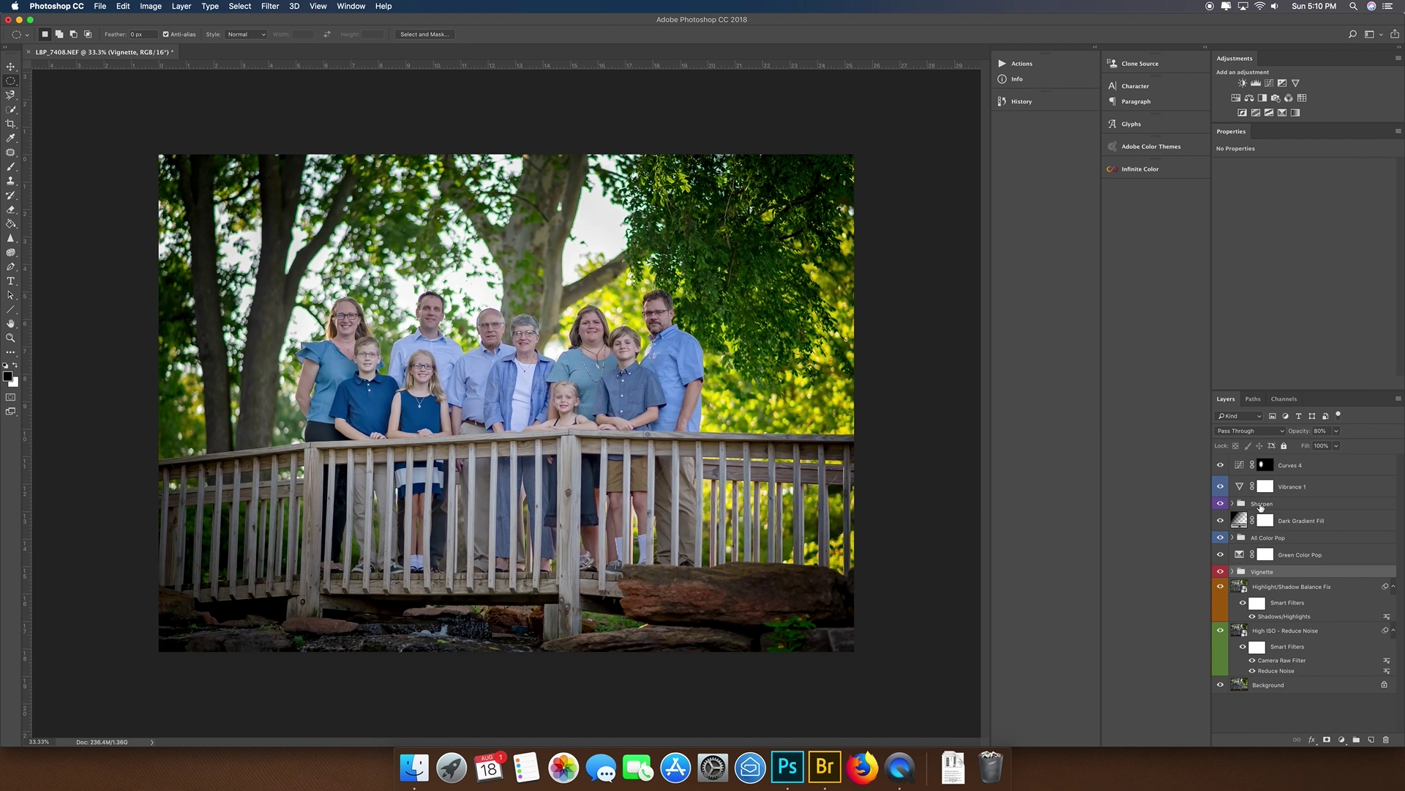
Step: Add a Levels layer above Curves 4 with black input 10 and midtones 1.13
left_click(1339, 466)
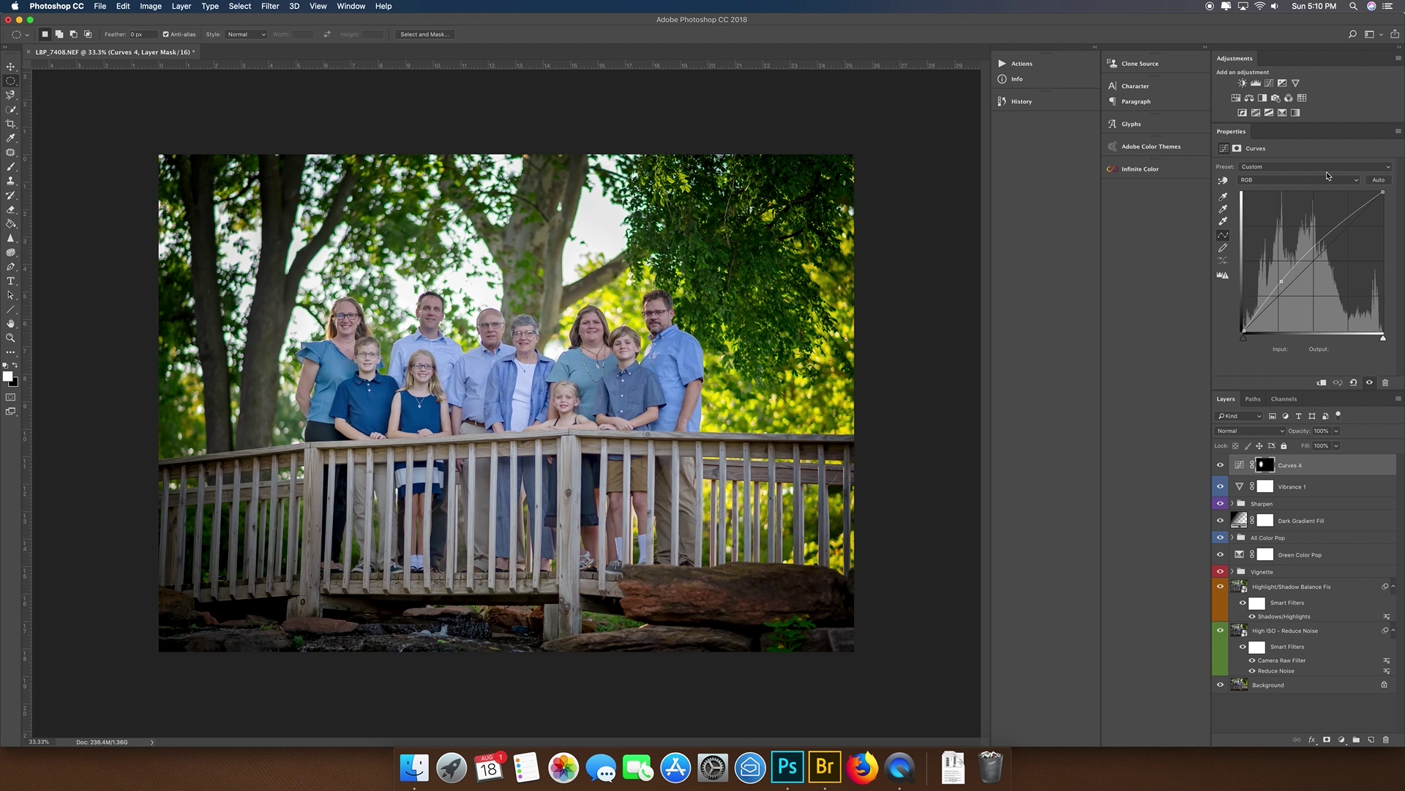
left_click(1256, 84)
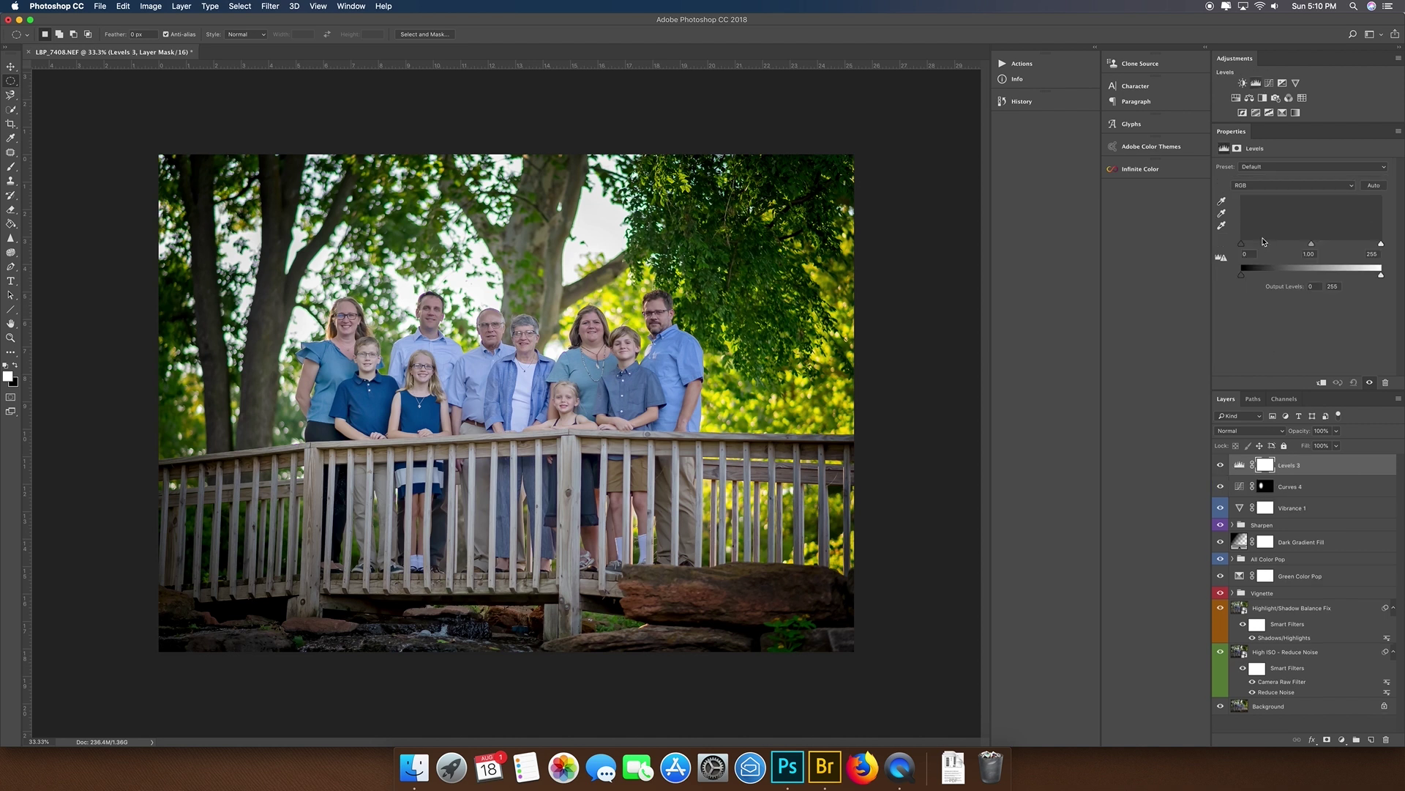
left_click(1243, 245)
left_click_drag(1245, 249, 1245, 250)
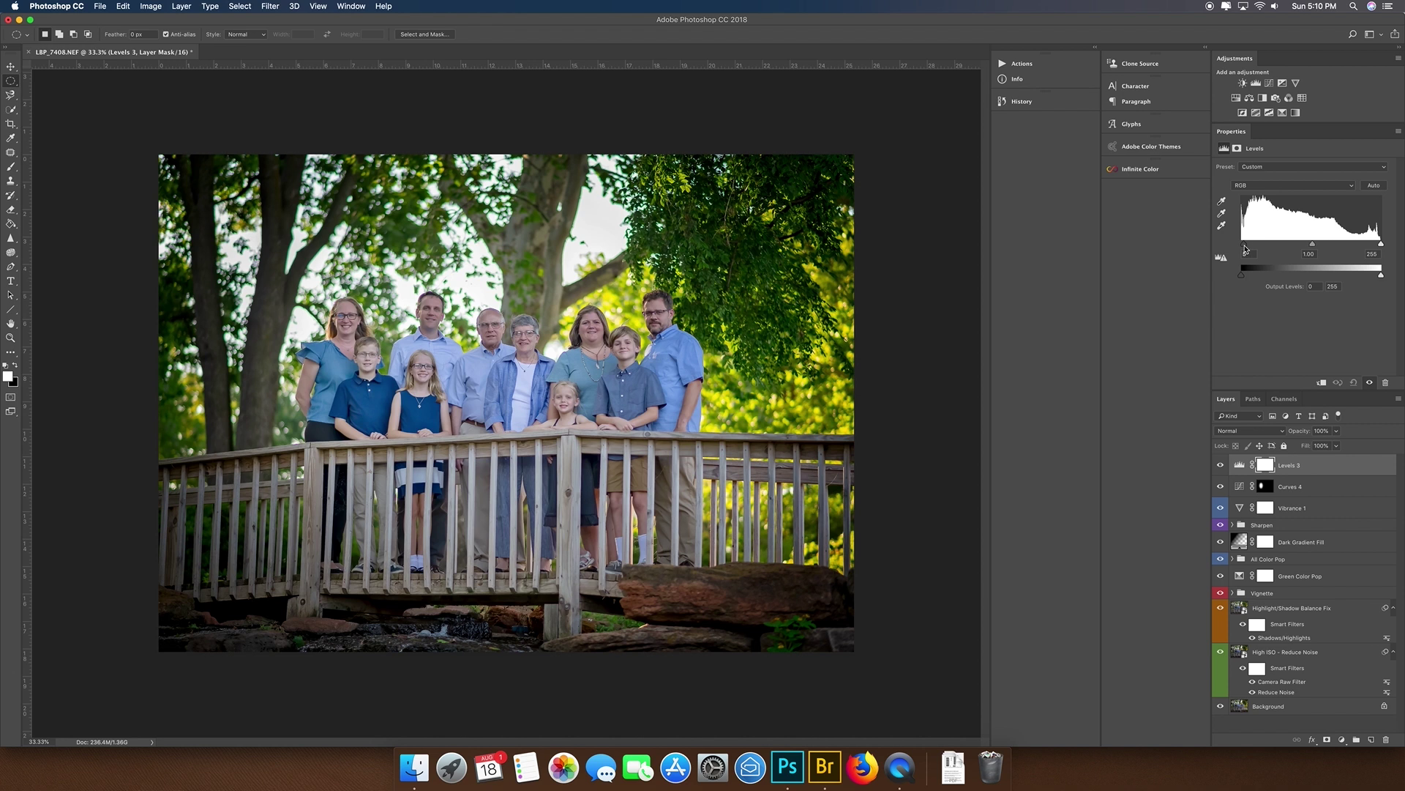
left_click_drag(1313, 246, 1311, 246)
left_click_drag(1310, 246, 1309, 246)
left_click_drag(1308, 247, 1307, 247)
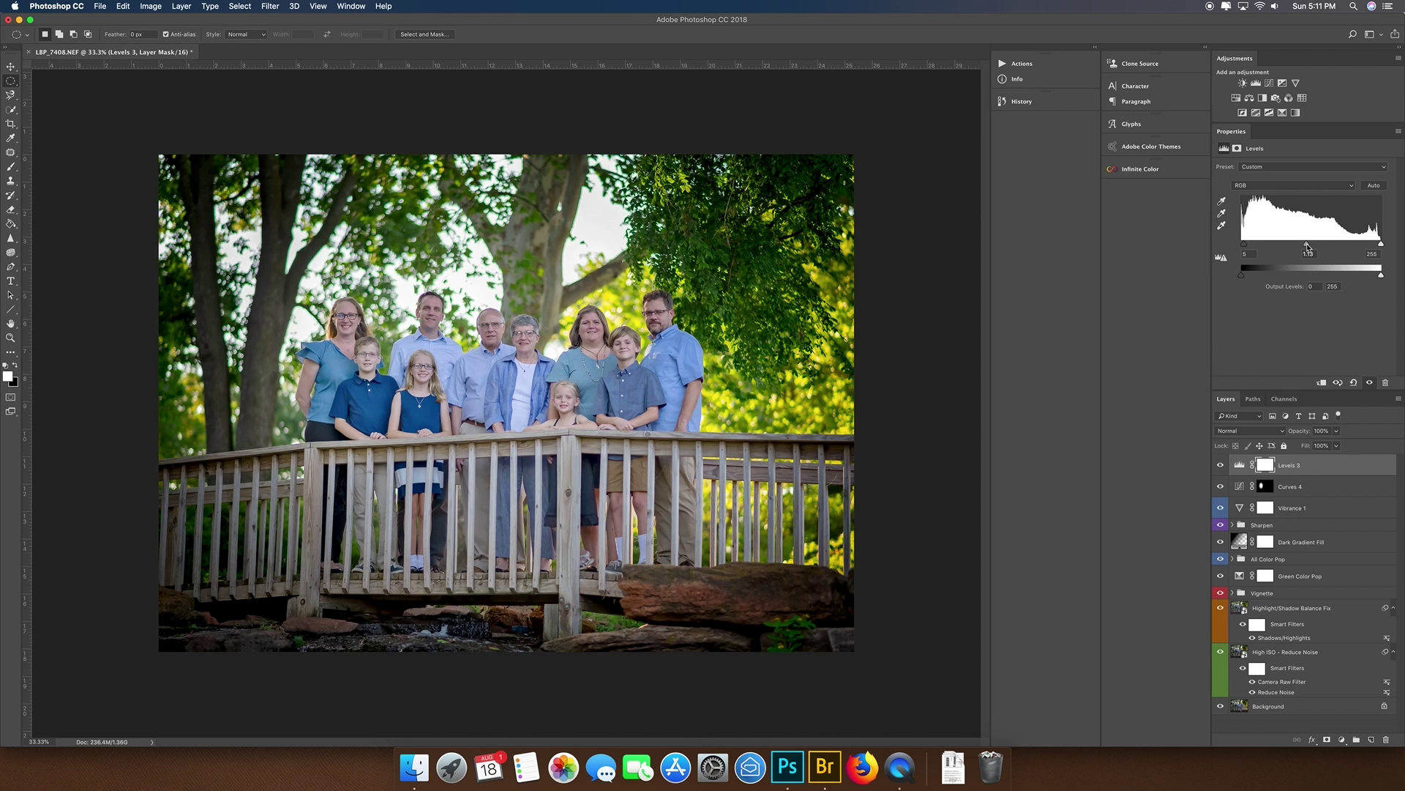
left_click_drag(1247, 248, 1248, 249)
Step: Add a Brightness/Contrast layer on top with Contrast raised to 5
left_click(1242, 83)
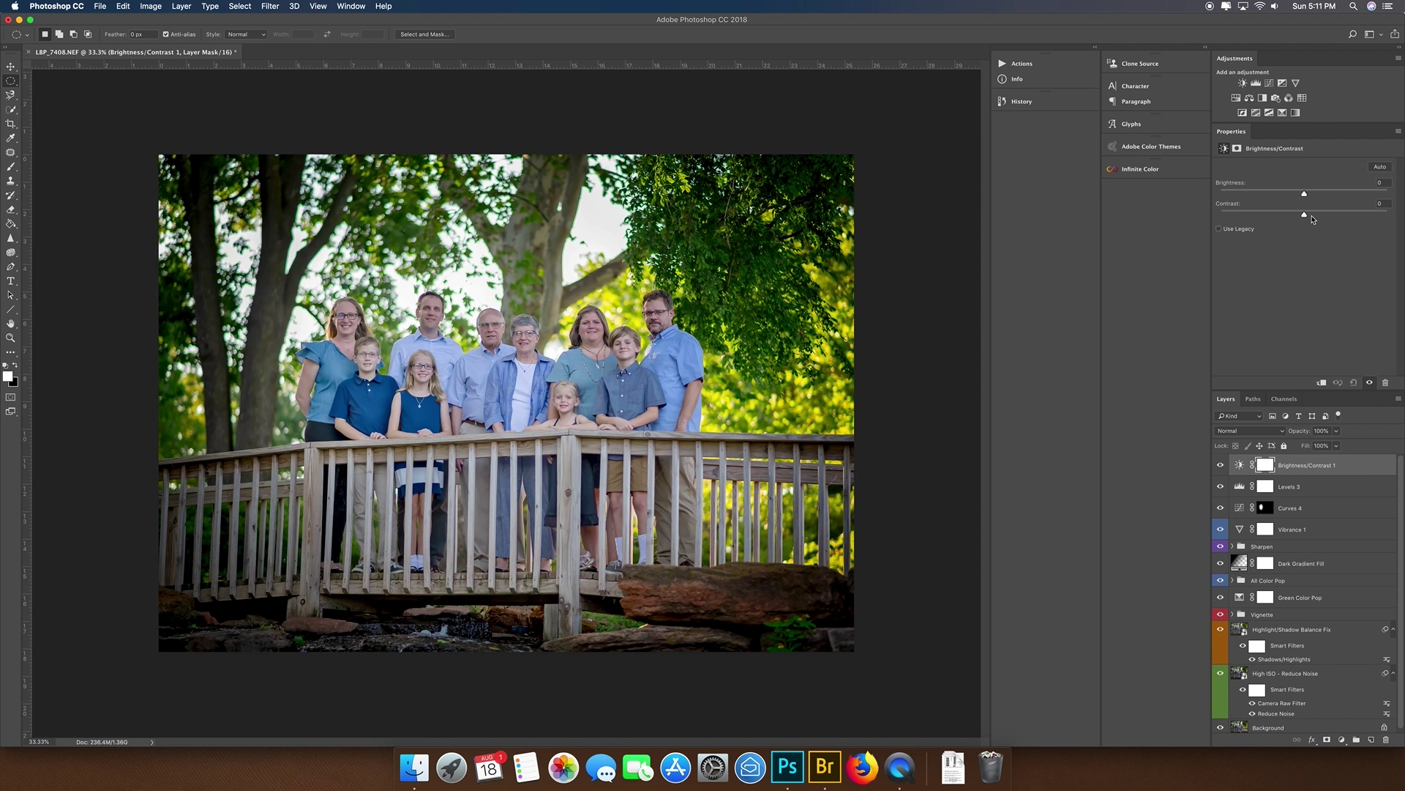
left_click_drag(1306, 218, 1312, 218)
Step: Add an Exposure layer at +0.15 with 64% opacity, then switch to QuickTime Player
left_click(1283, 84)
left_click_drag(1302, 199, 1307, 196)
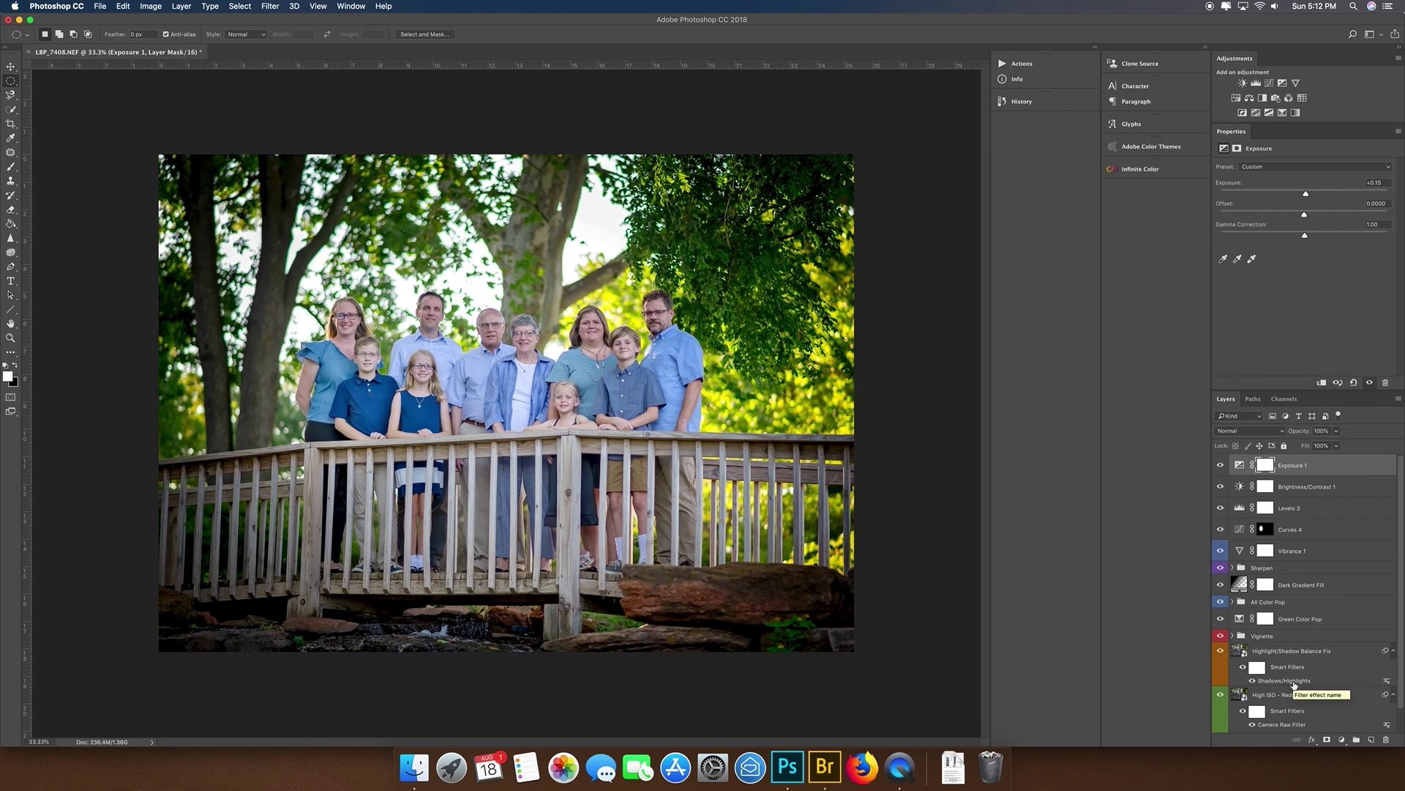
left_click_drag(1337, 430, 1323, 447)
left_click_drag(1322, 447, 1318, 448)
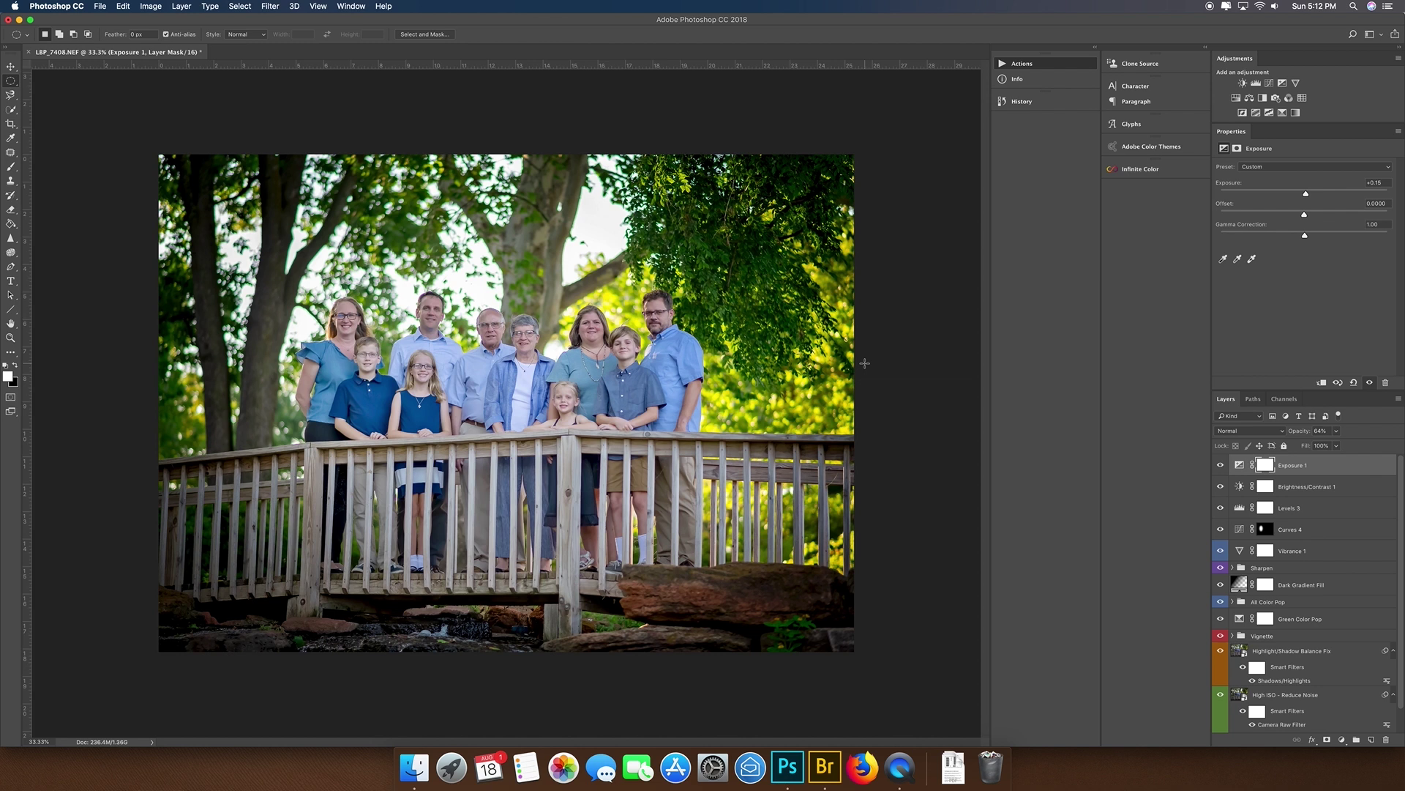
left_click(899, 769)
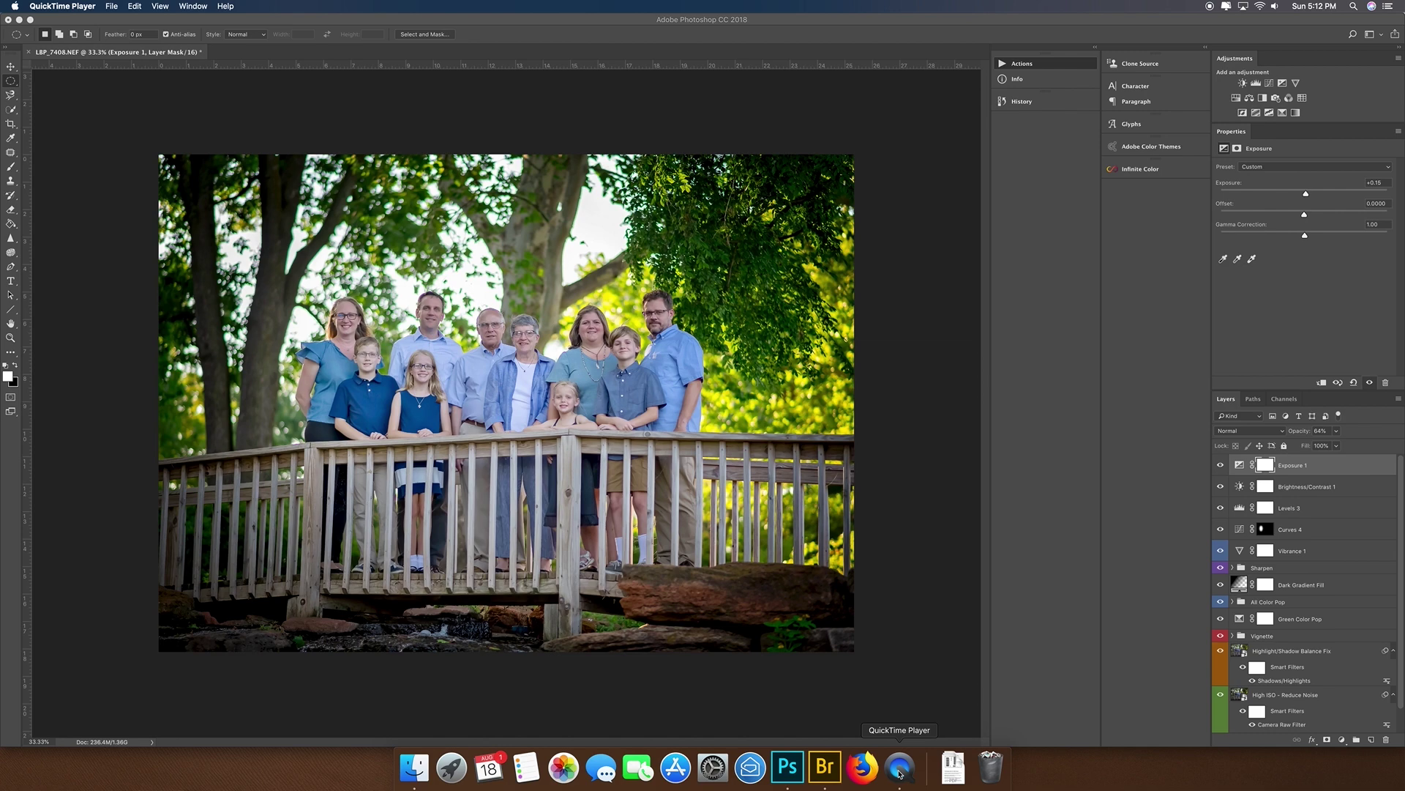